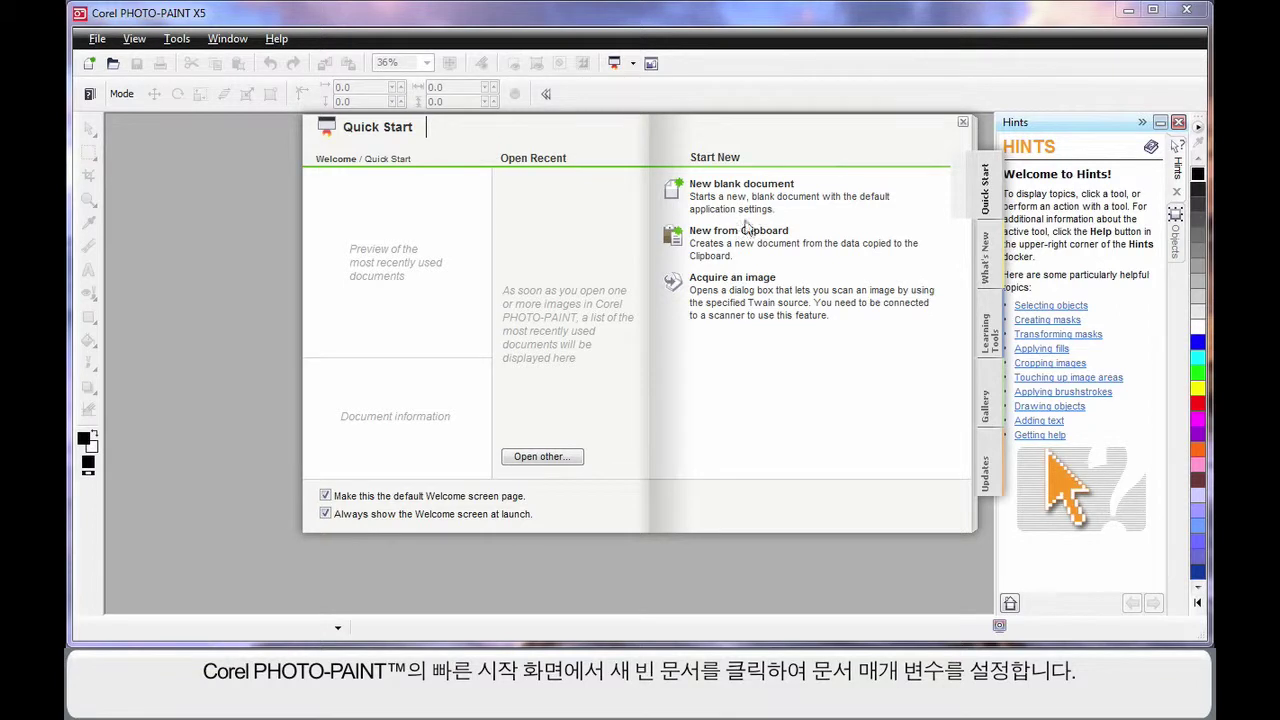
# Create a new blank 100×150 mm image with the resolution set to 300 dpi
pyautogui.click(737, 190)
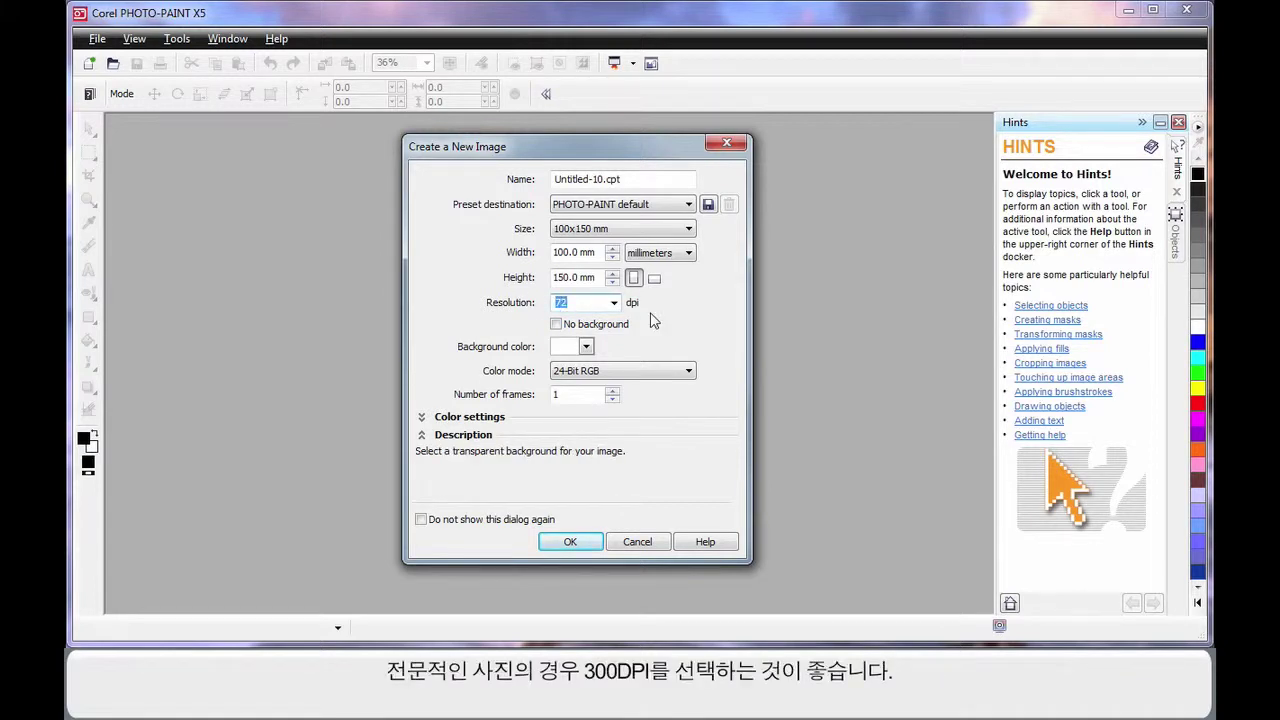
pyautogui.write('300')
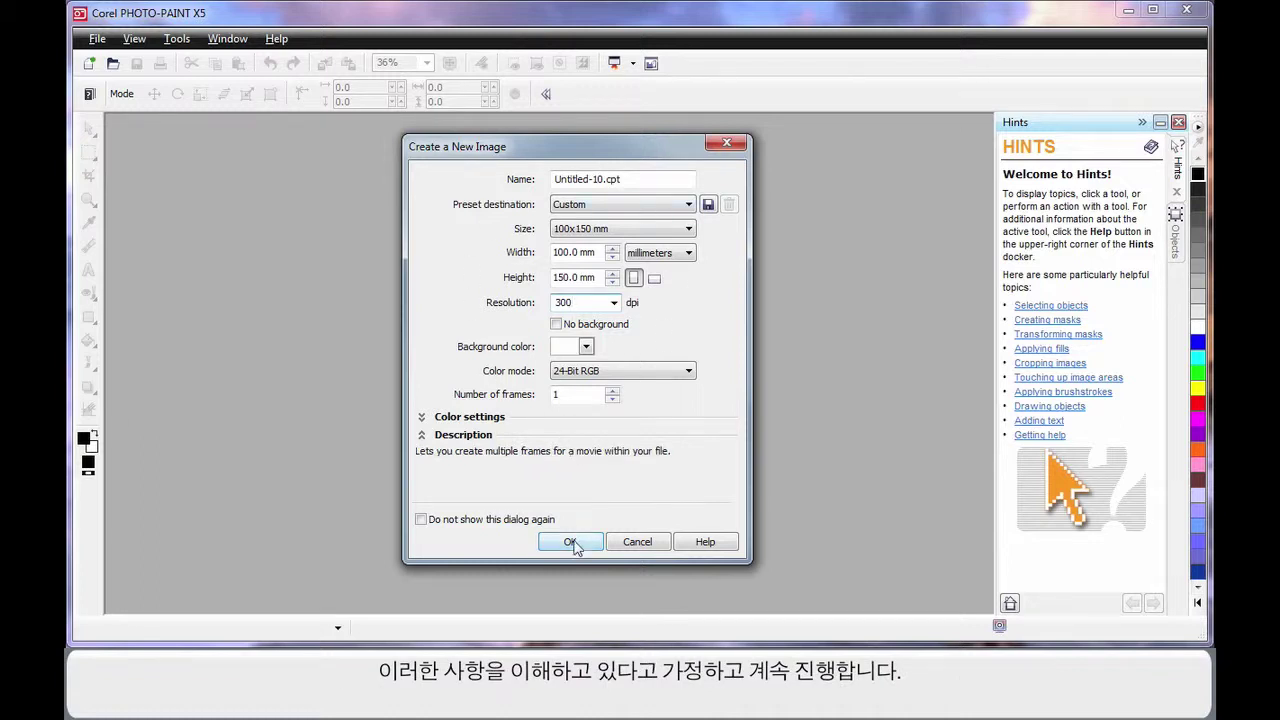
pyautogui.click(572, 543)
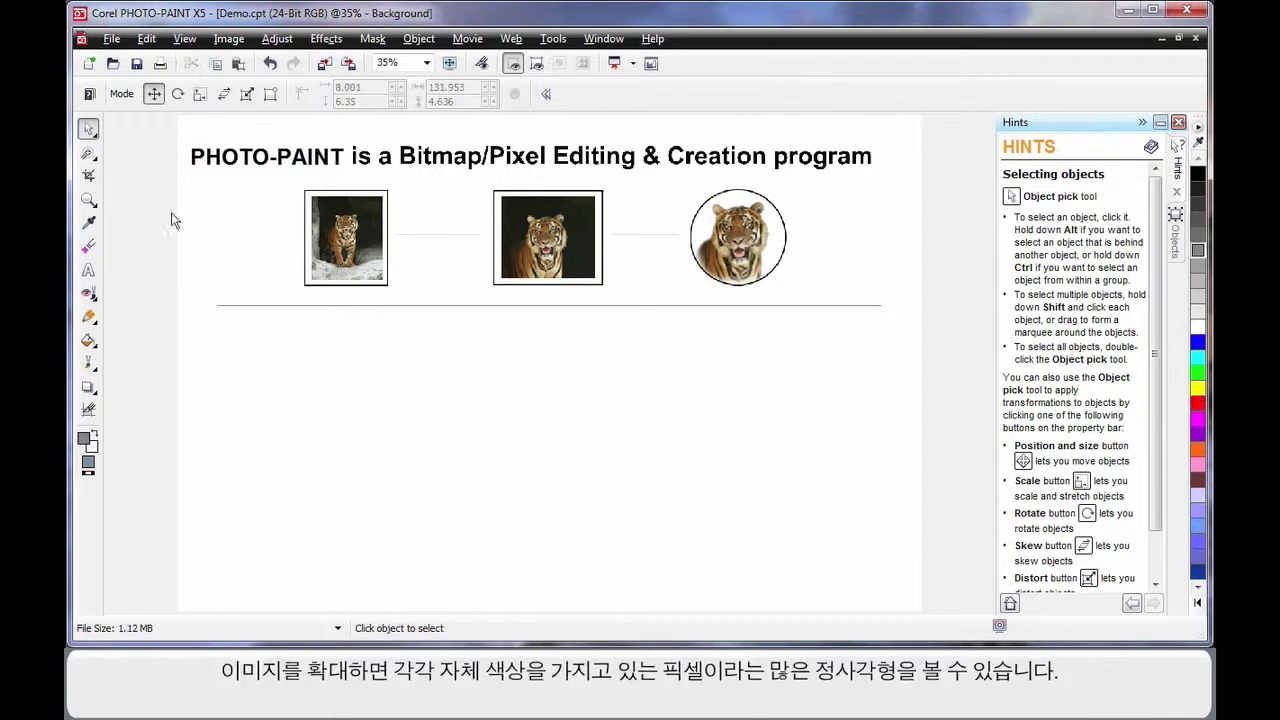
pyautogui.click(88, 200)
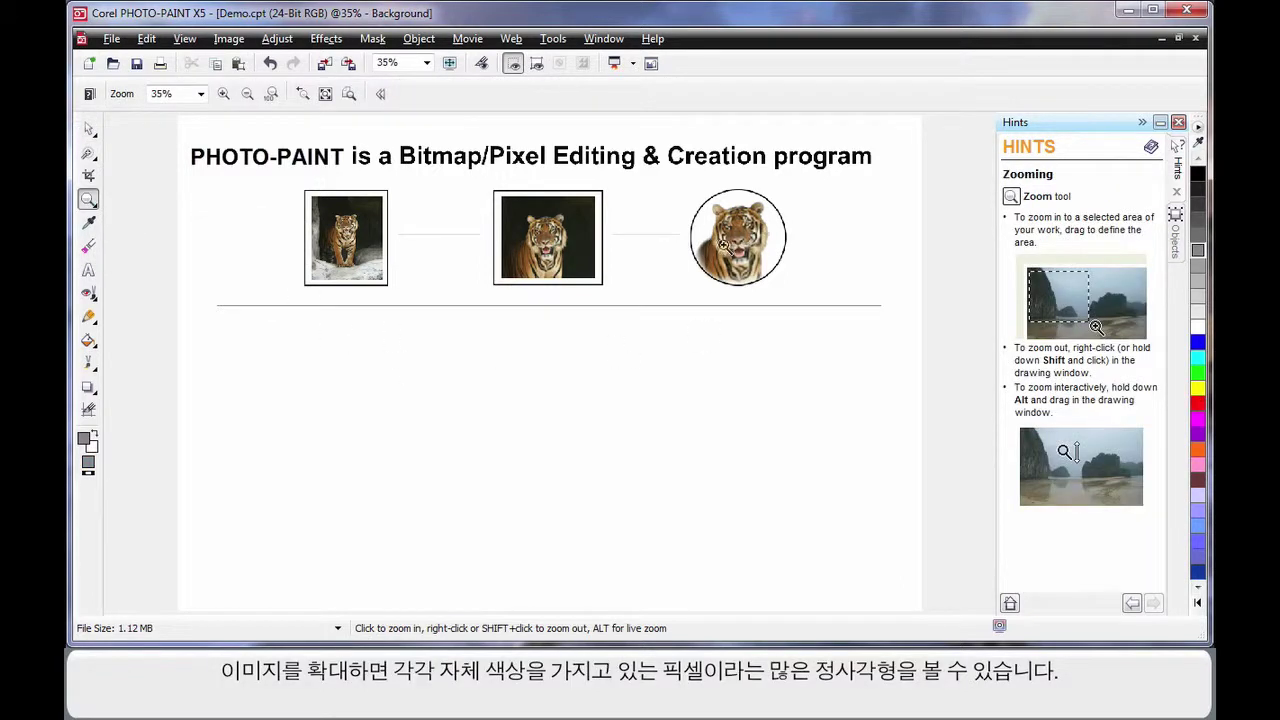
pyautogui.hotkey('ctrl', 'z')
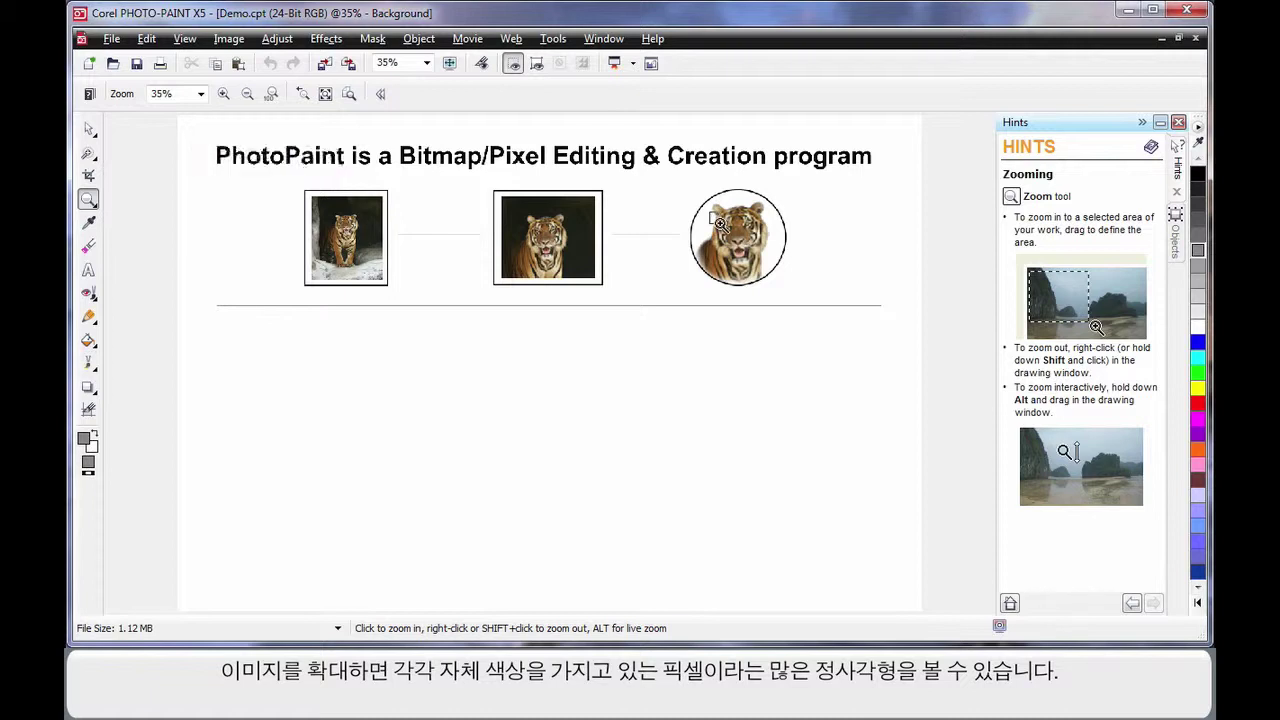
pyautogui.moveTo(720, 222); pyautogui.dragTo(724, 226)
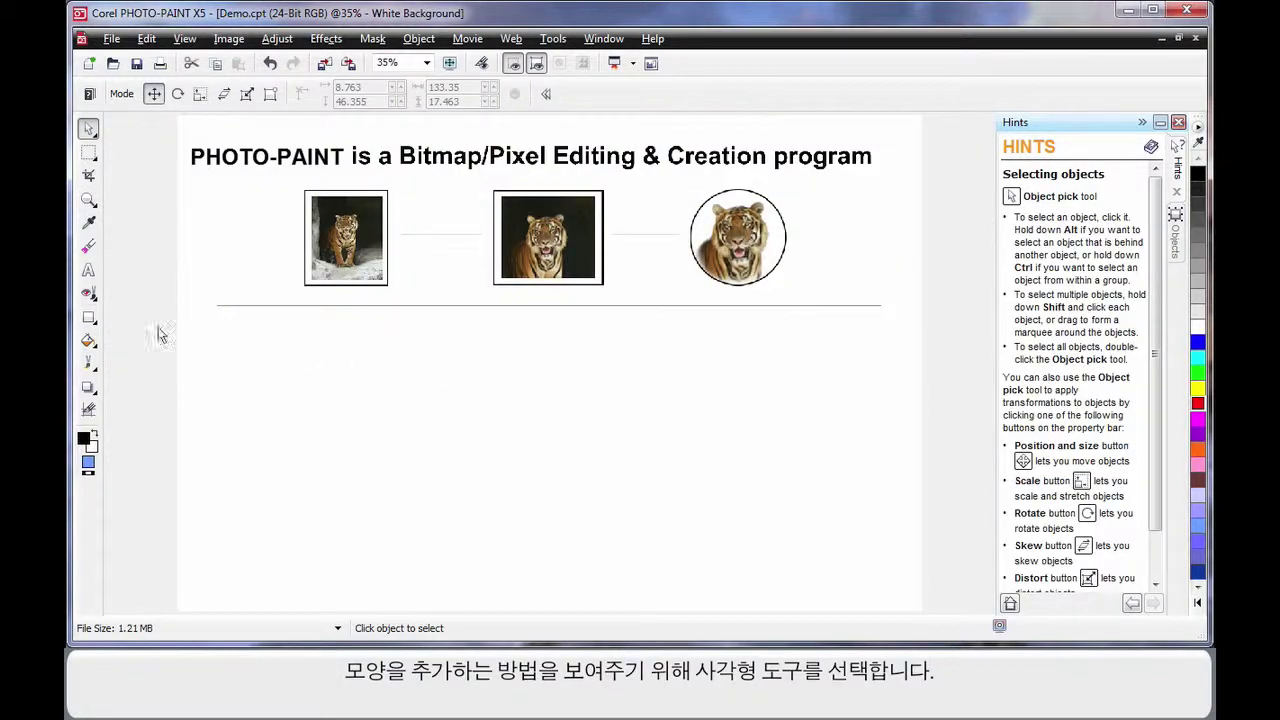
# Draw a wide blue, black-outlined rectangle across the page below the divider line
pyautogui.click(88, 318)
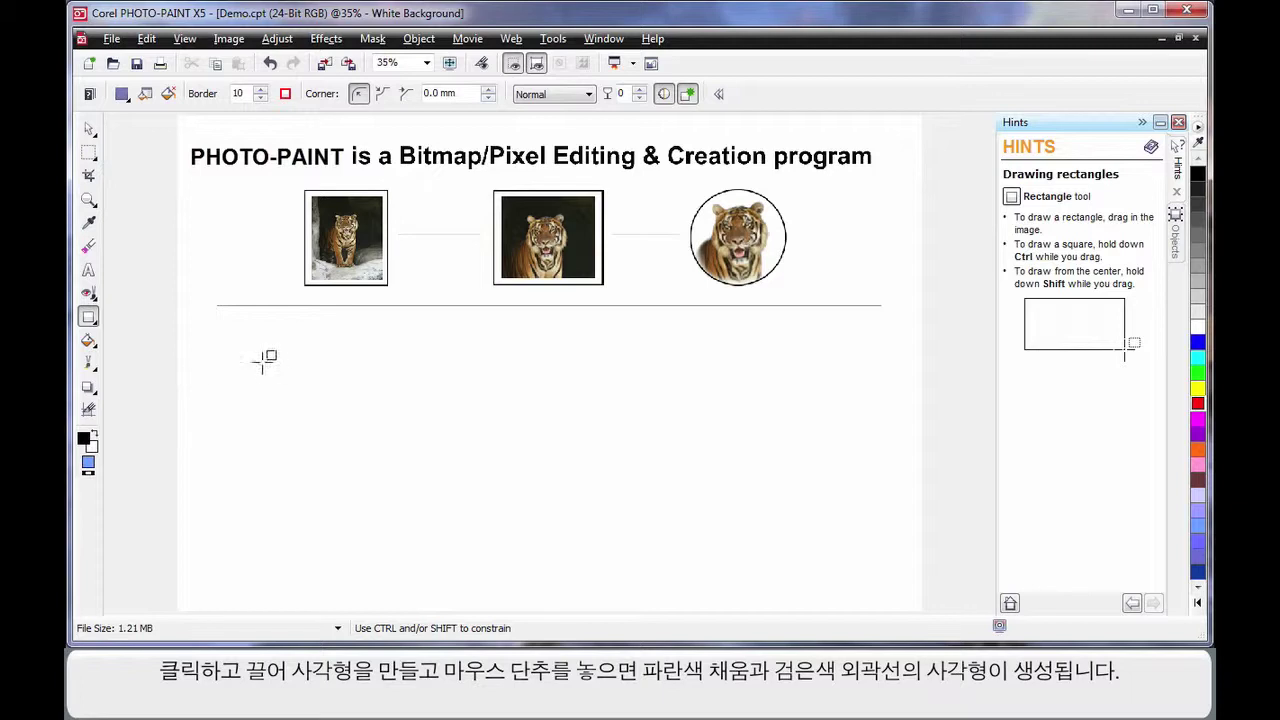
pyautogui.moveTo(305, 404)
pyautogui.mouseDown()
pyautogui.moveTo(651, 434)
pyautogui.moveTo(871, 400)
pyautogui.moveTo(887, 426)
pyautogui.mouseUp()
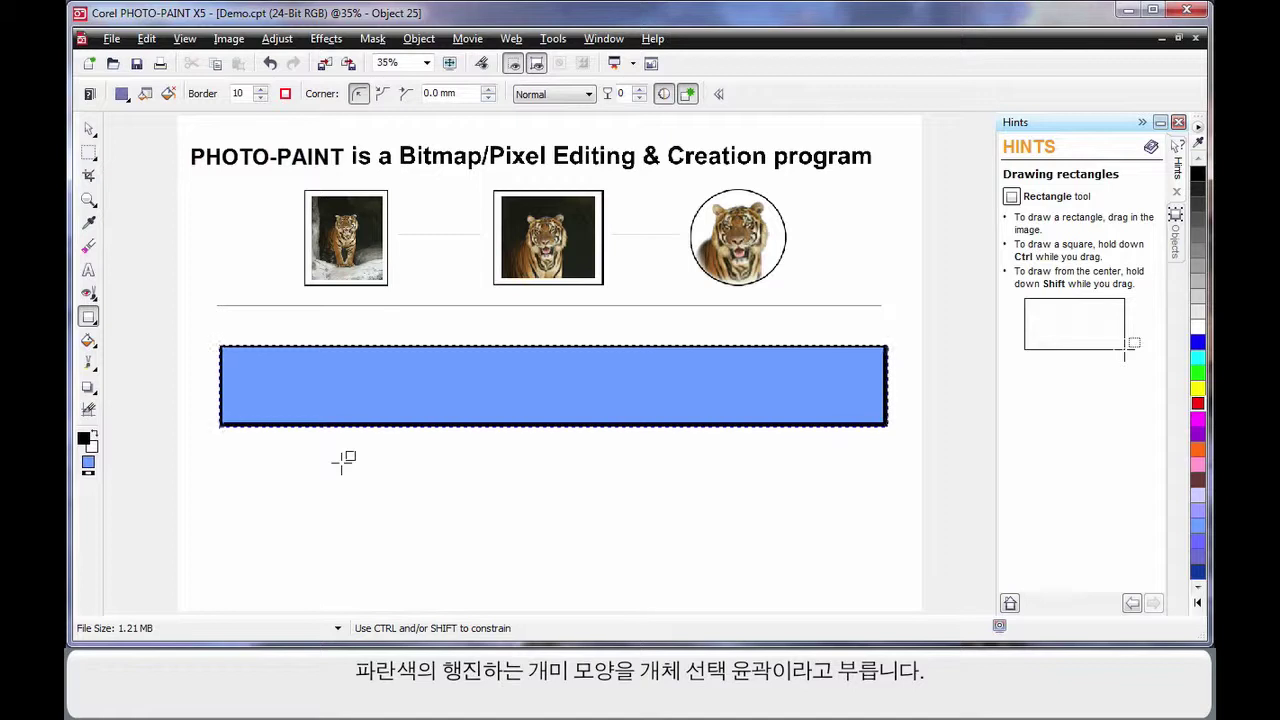
# Turn off the animated Object marquee and switch to the Object pick tool
pyautogui.click(538, 65)
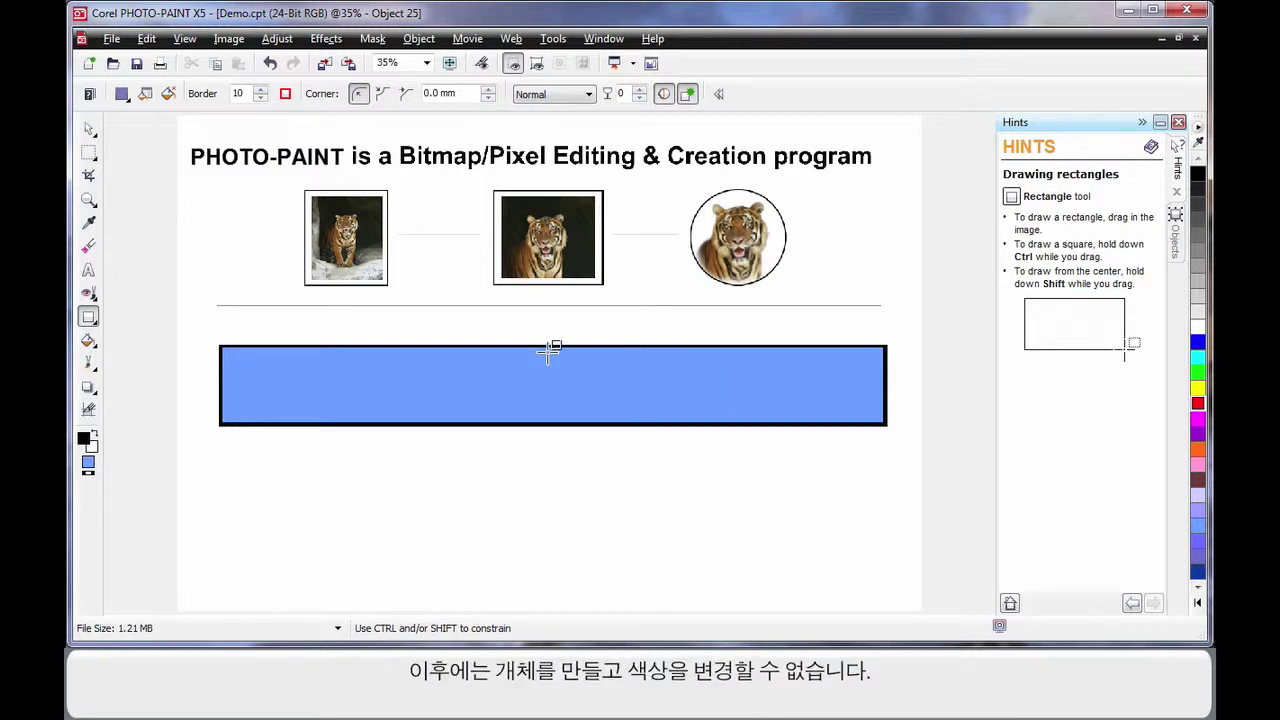
pyautogui.click(88, 128)
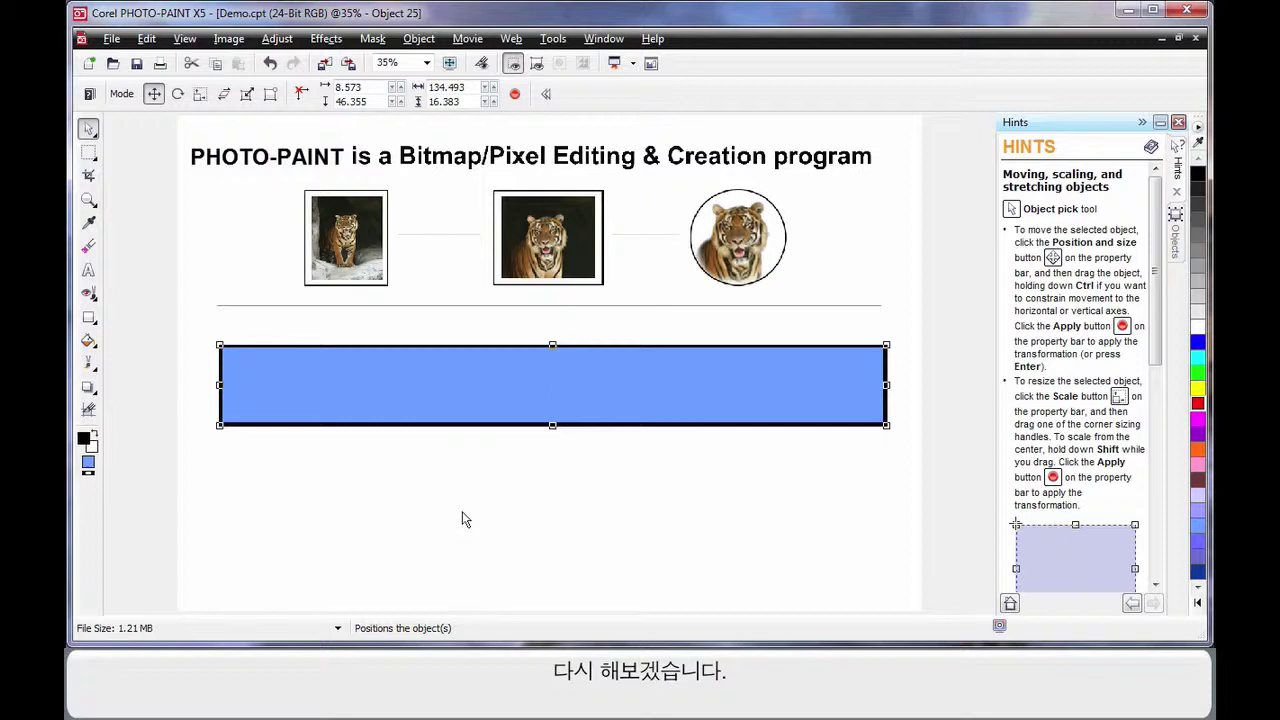
# Undo the blue rectangle, choose the Ellipse tool, and set the border width to 10
pyautogui.hotkey('ctrl', 'z')
pyautogui.click(92, 324)
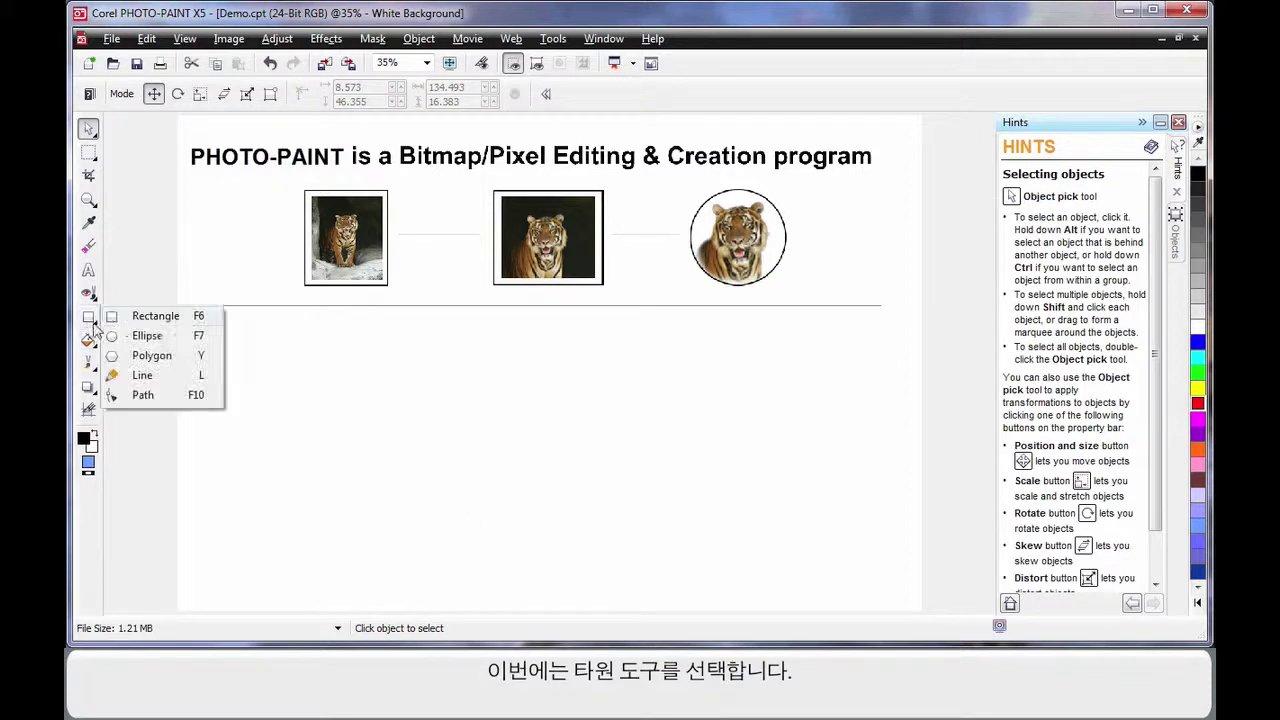
pyautogui.click(140, 336)
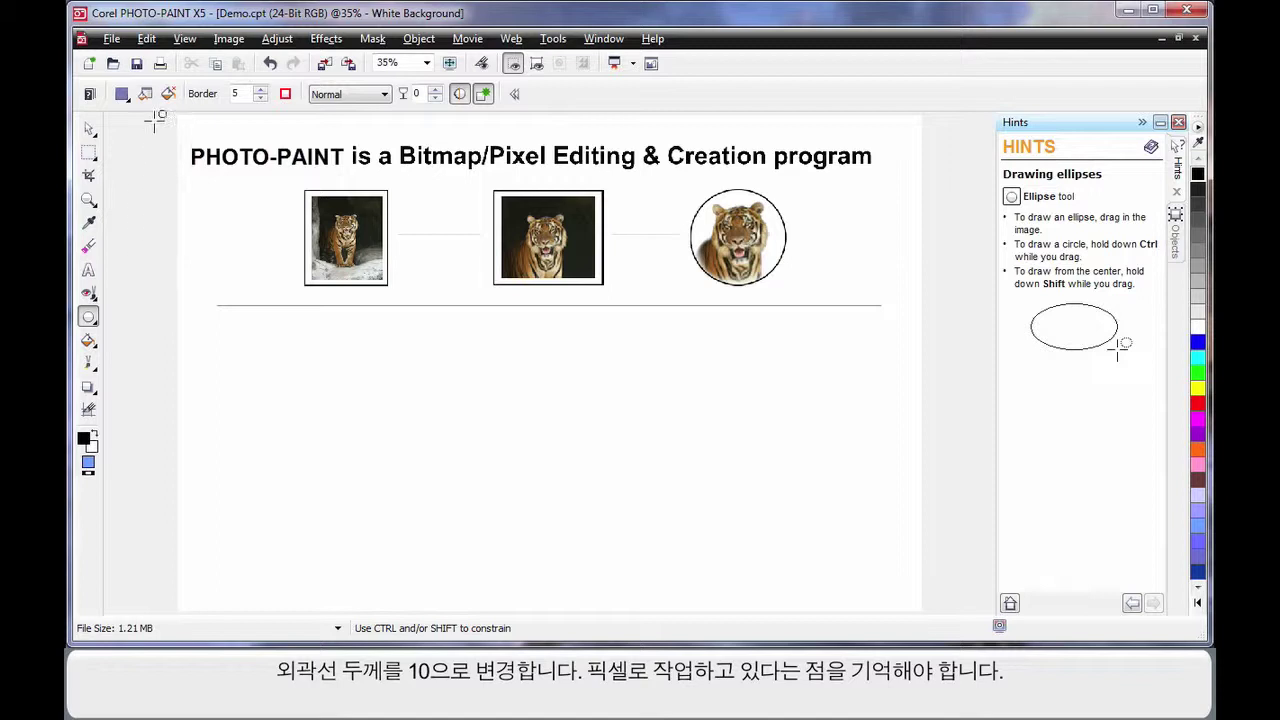
pyautogui.doubleClick(235, 94)
pyautogui.write('10')
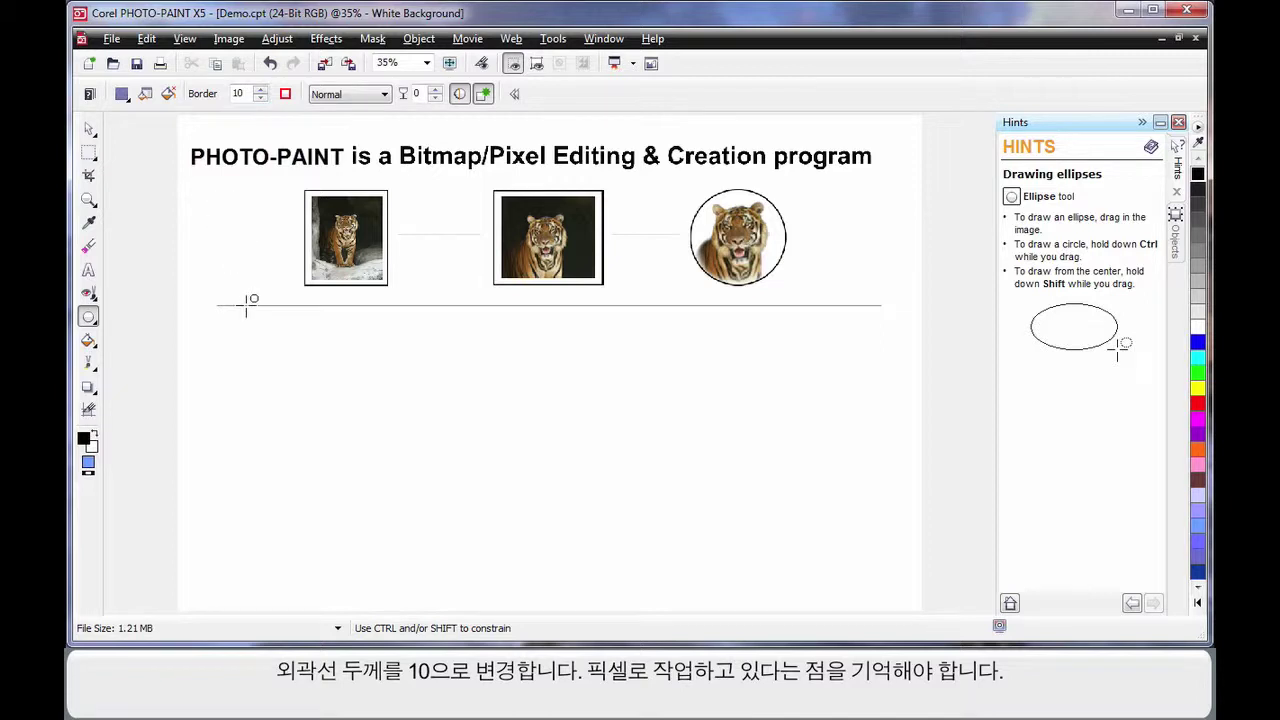
# Make the foreground colour red and the uniform fill colour deep blue
pyautogui.doubleClick(87, 441)
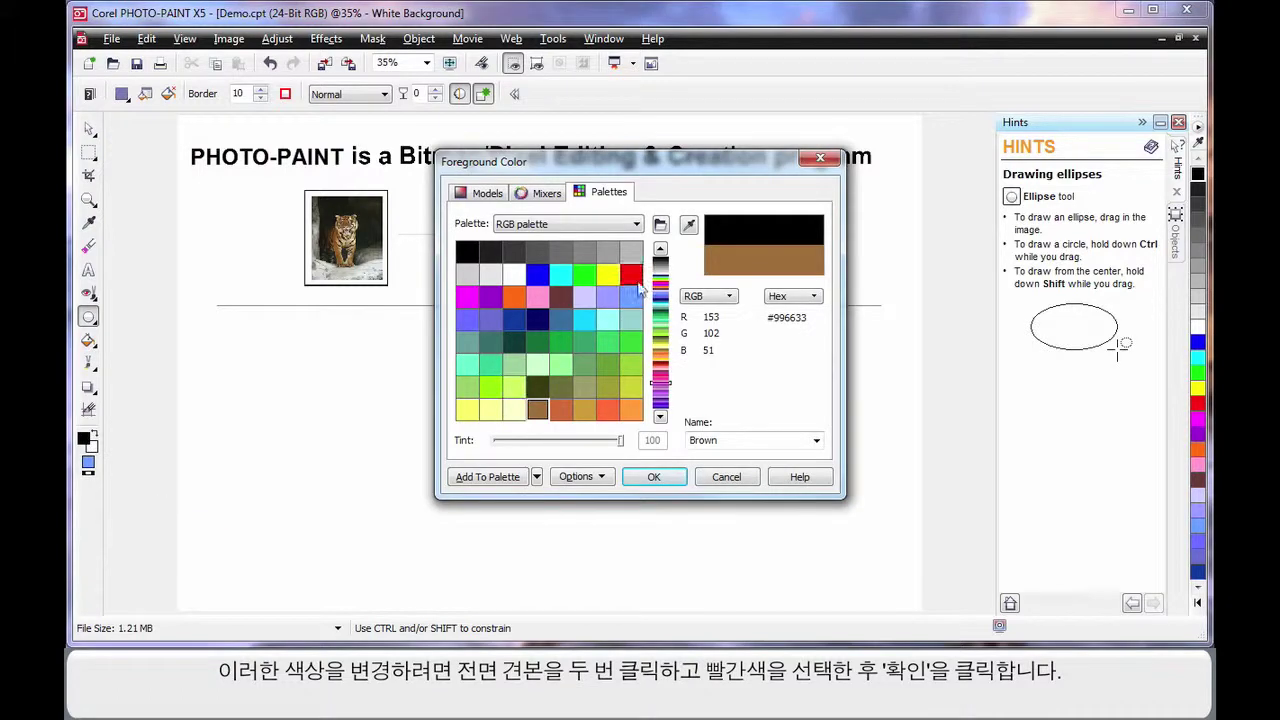
pyautogui.click(631, 275)
pyautogui.click(656, 476)
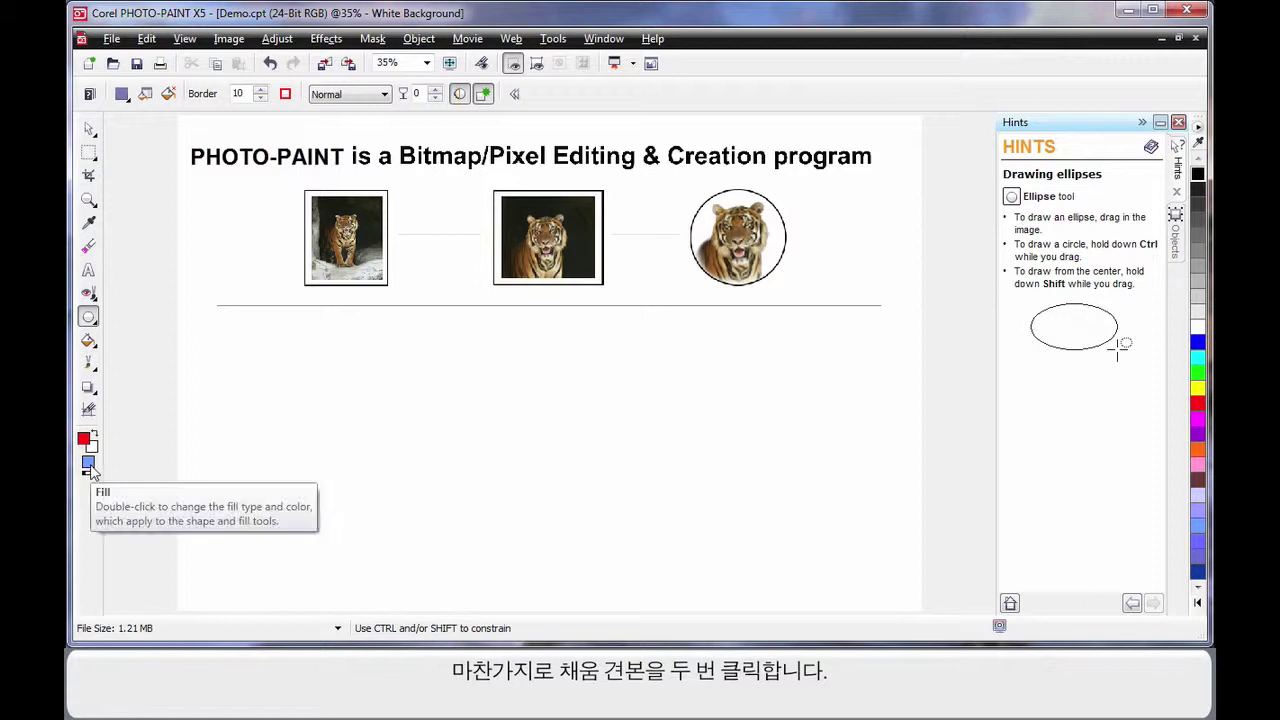
pyautogui.doubleClick(89, 467)
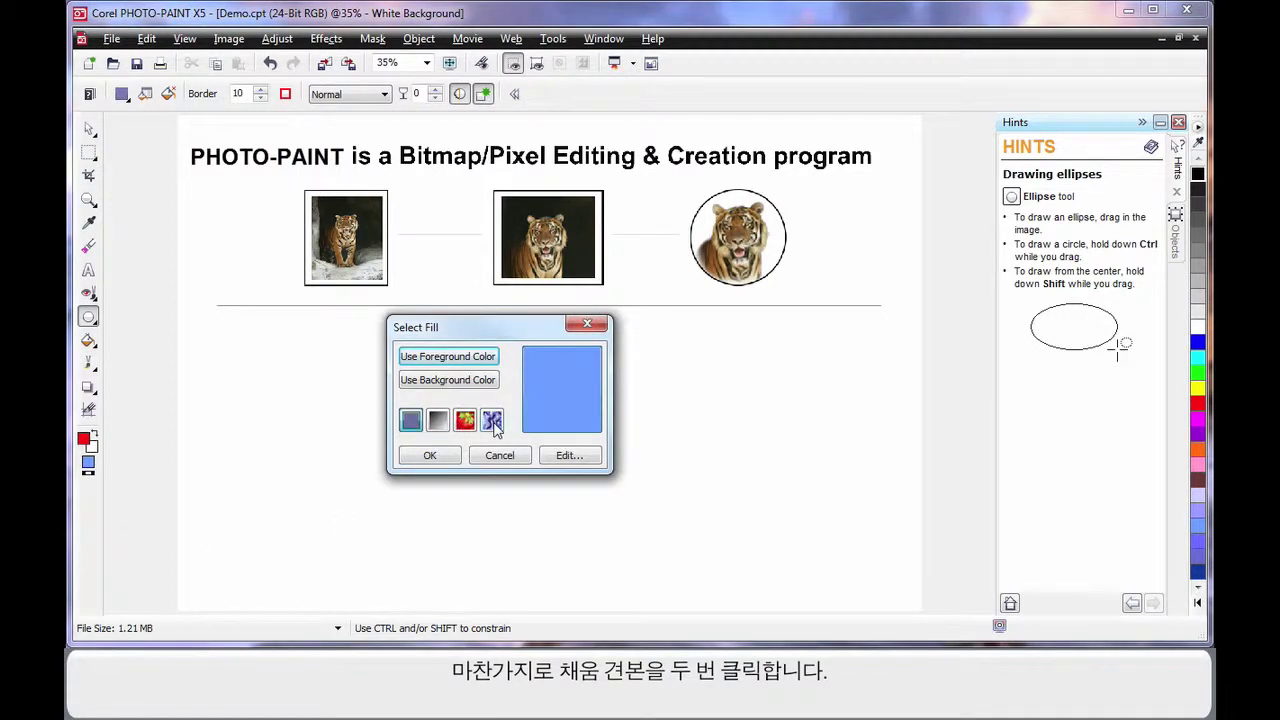
pyautogui.click(568, 456)
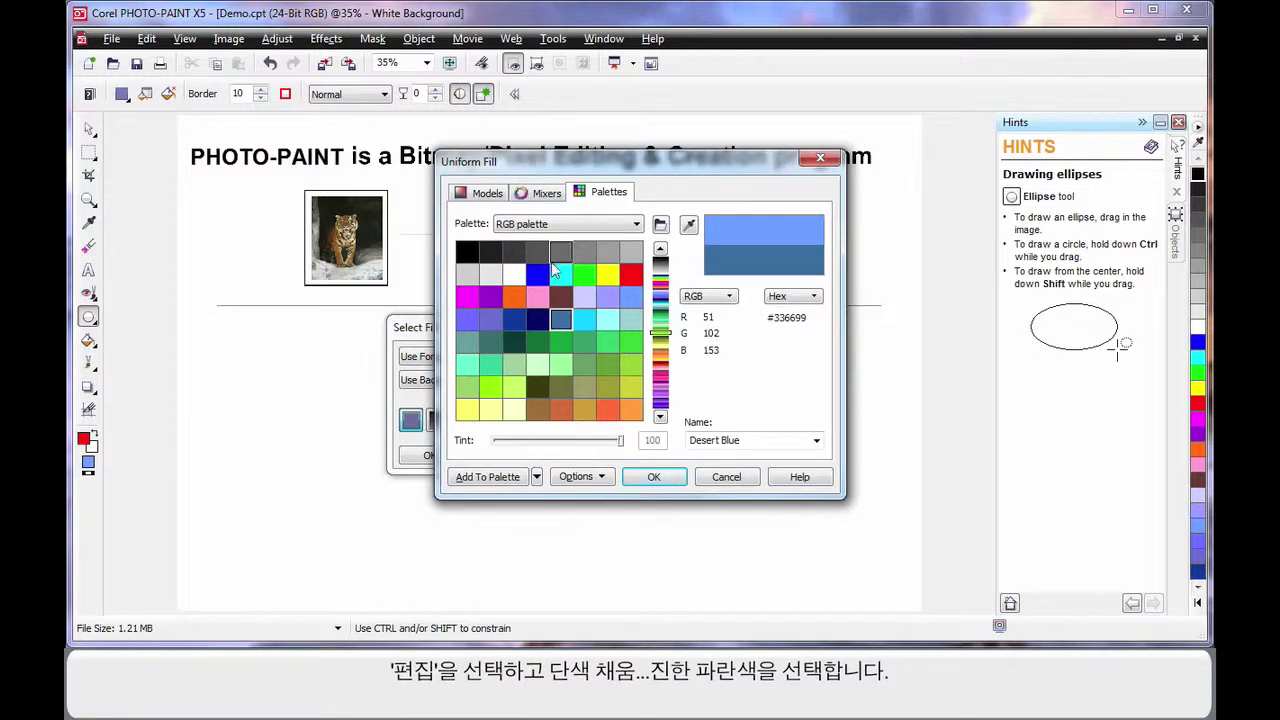
pyautogui.click(538, 278)
pyautogui.click(653, 477)
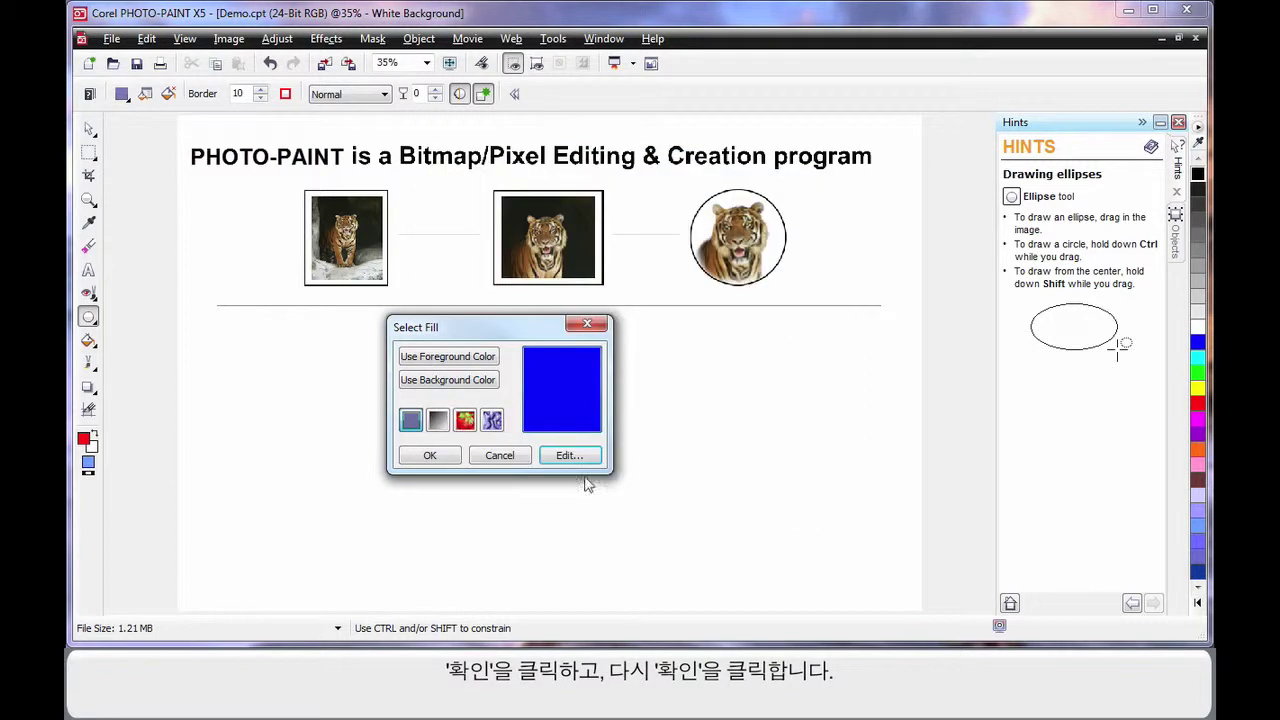
pyautogui.click(429, 456)
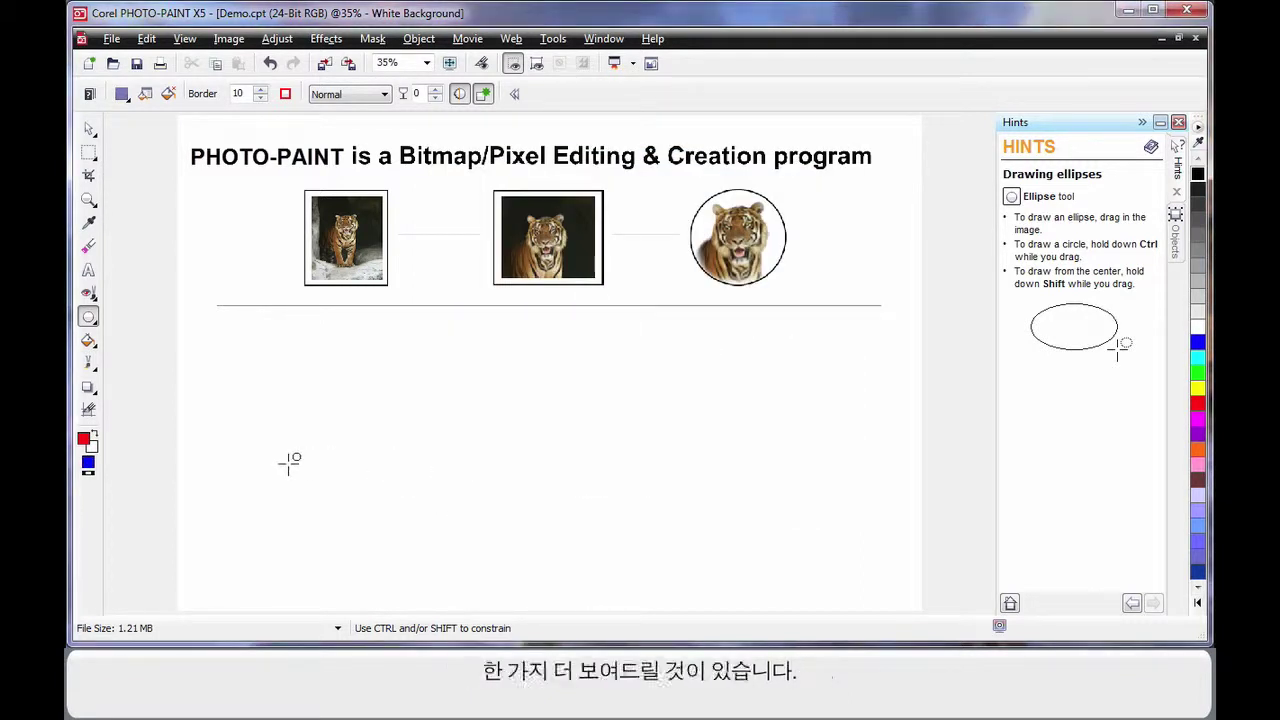
# With a near-black outline and green fill, draw a large ellipse below the divider line
pyautogui.click(1198, 192)
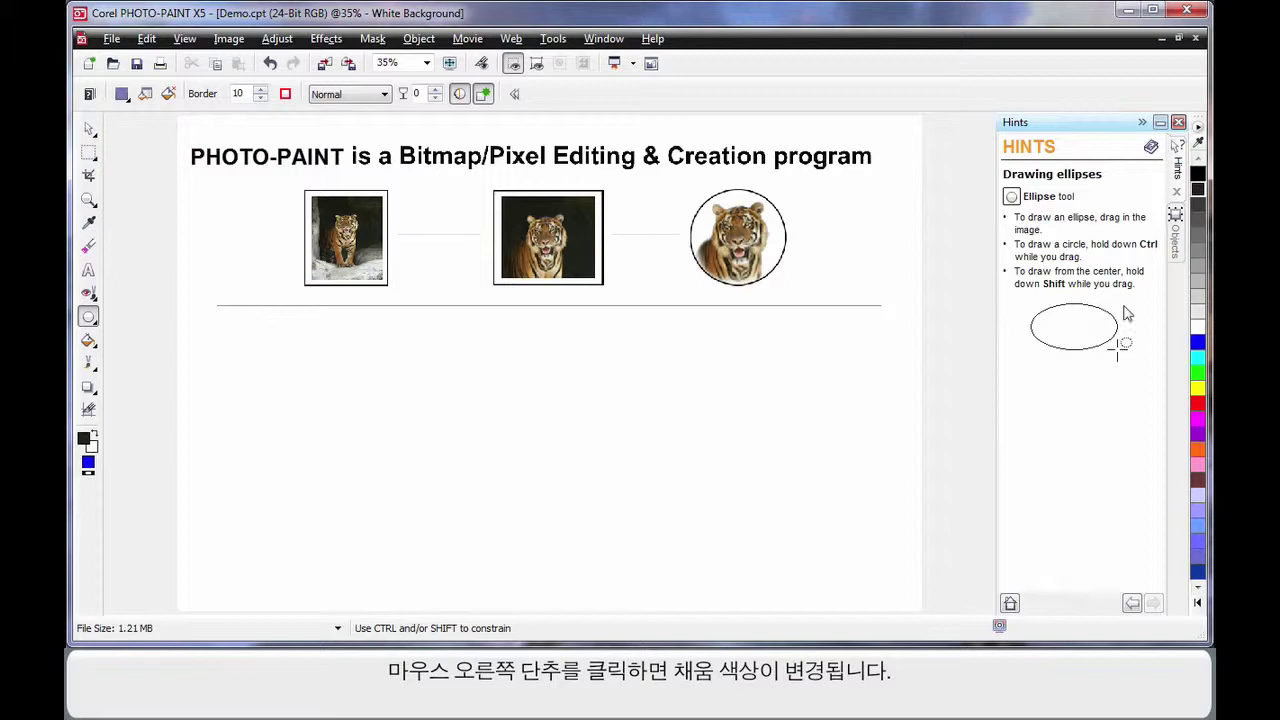
pyautogui.rightClick(1197, 376)
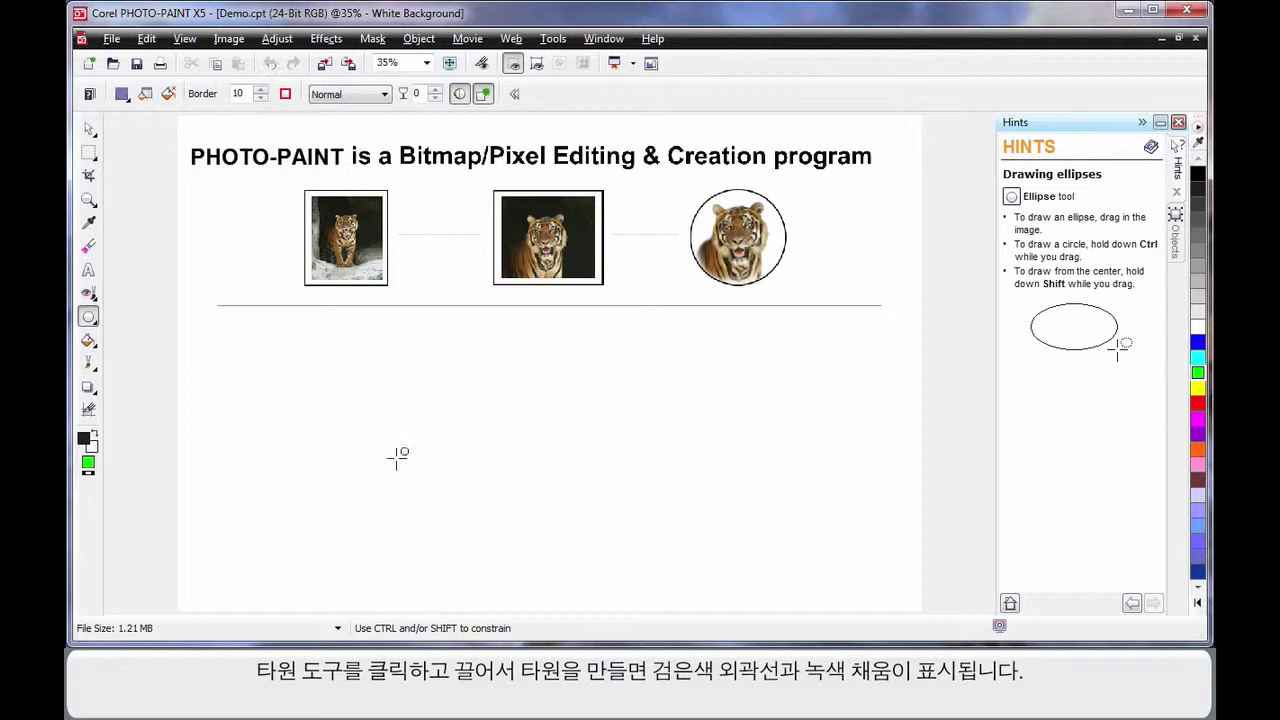
pyautogui.moveTo(876, 508); pyautogui.dragTo(884, 510)
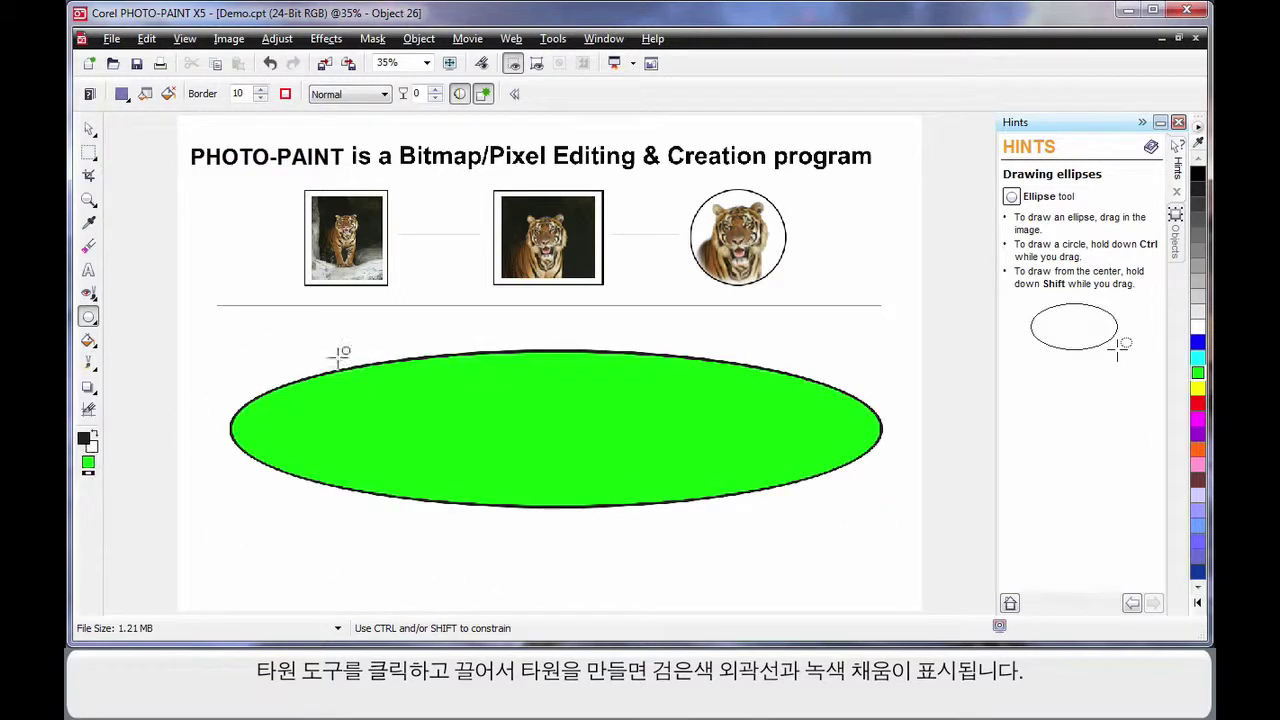
pyautogui.click(590, 455)
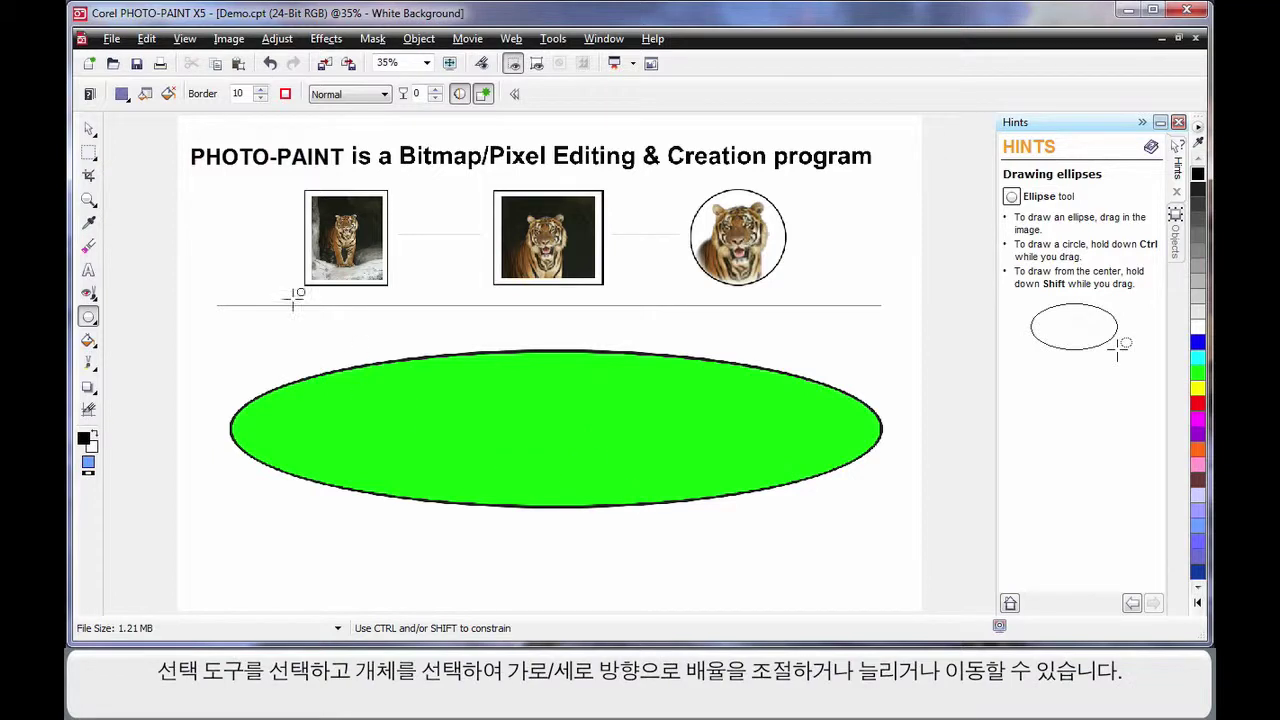
# Shrink the green ellipse to a narrower size and move it toward the page centre
pyautogui.click(89, 129)
pyautogui.click(578, 468)
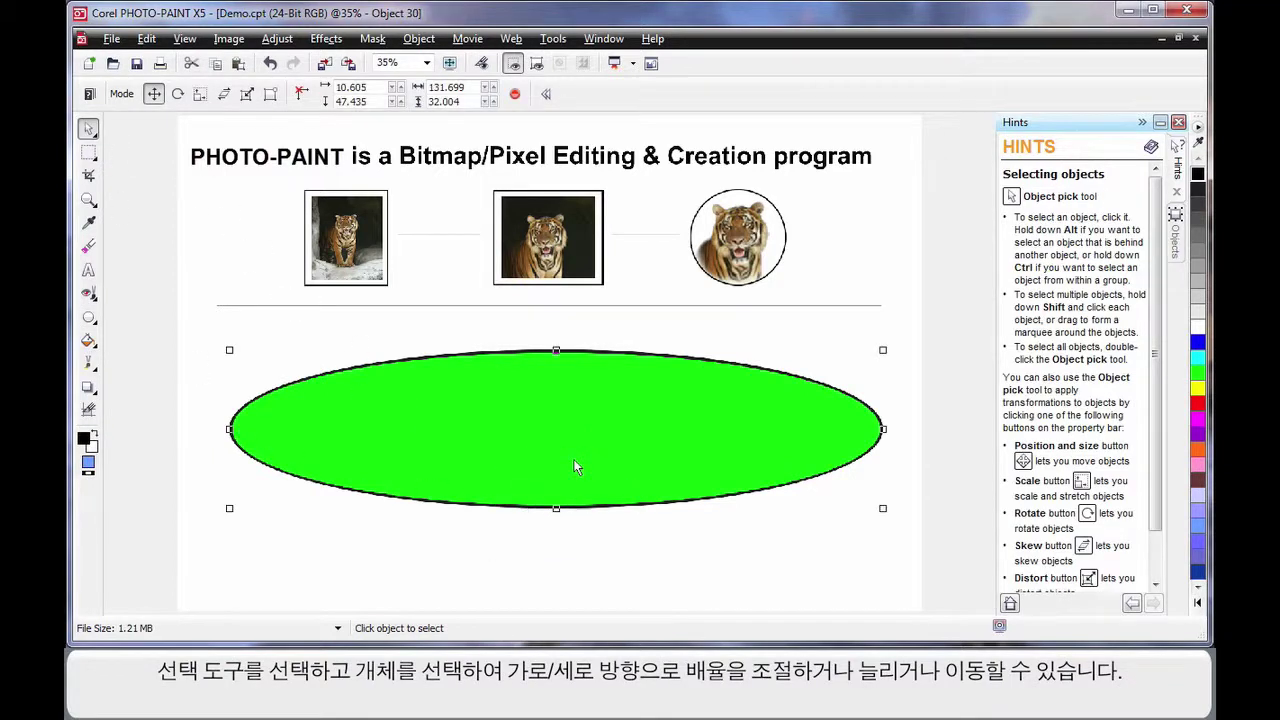
pyautogui.moveTo(882, 508); pyautogui.dragTo(703, 486)
pyautogui.moveTo(706, 410); pyautogui.dragTo(614, 407)
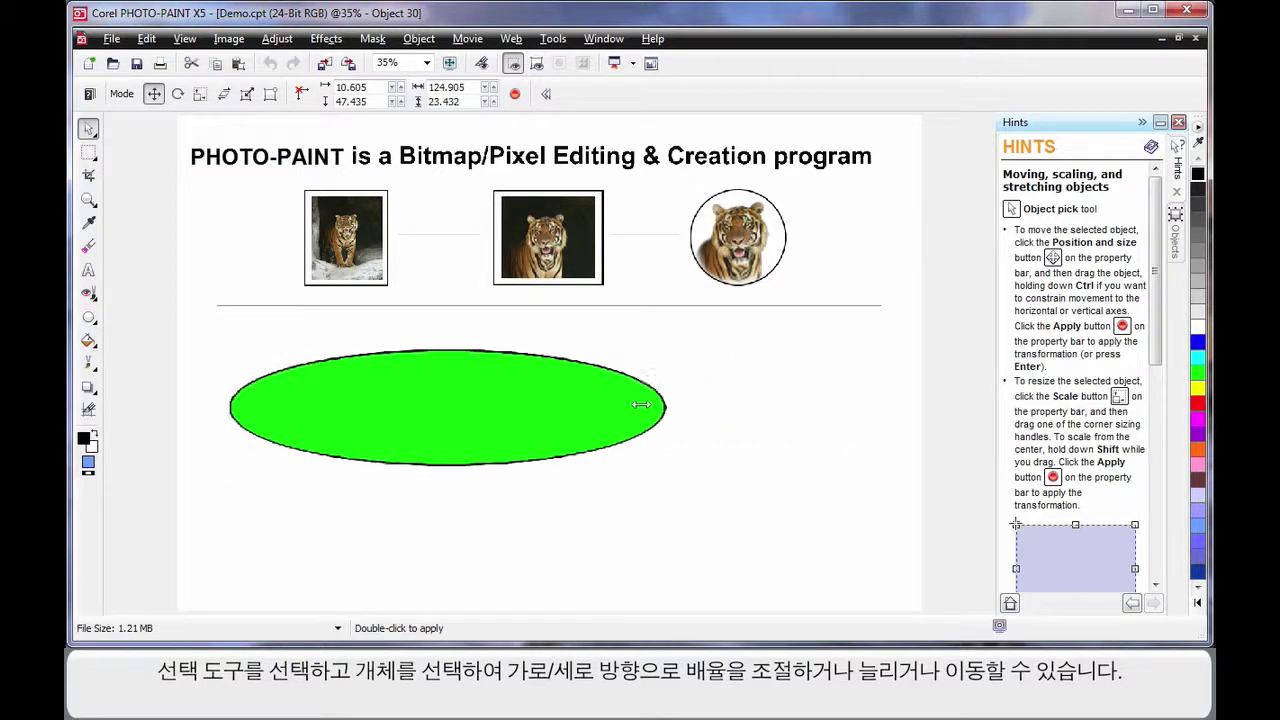
pyautogui.moveTo(425, 470); pyautogui.dragTo(425, 477)
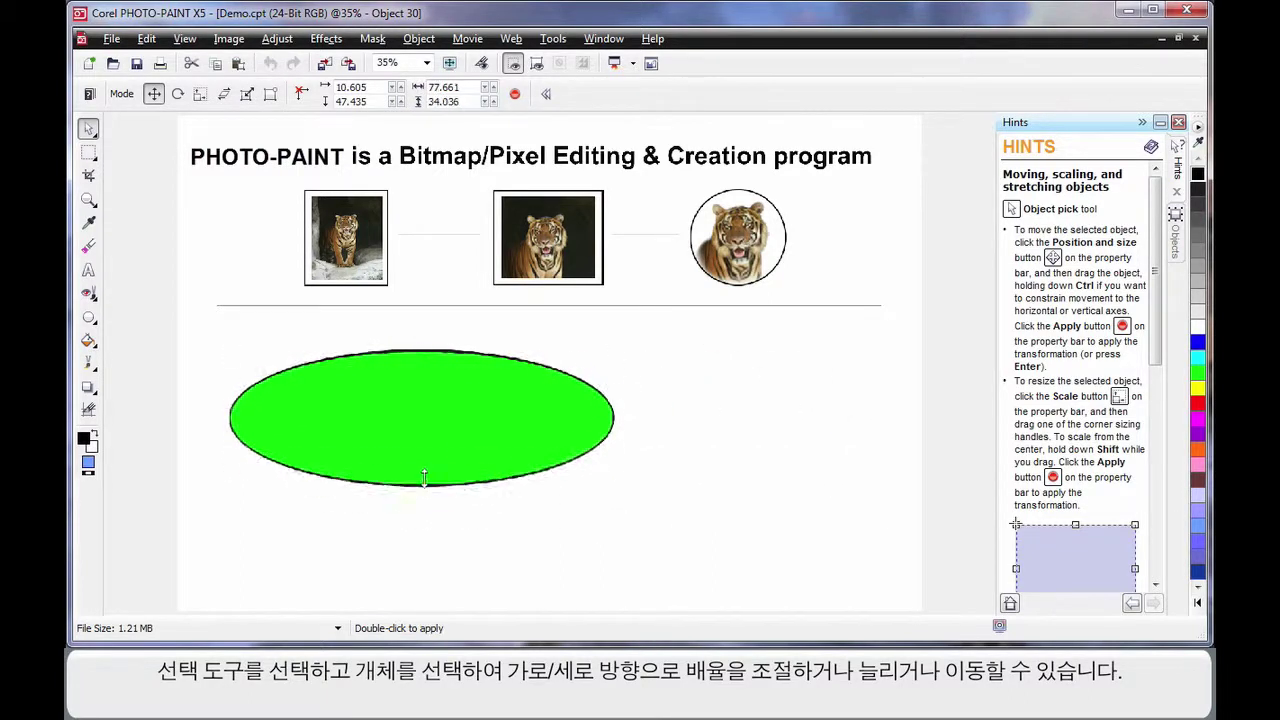
pyautogui.moveTo(427, 422); pyautogui.dragTo(560, 460)
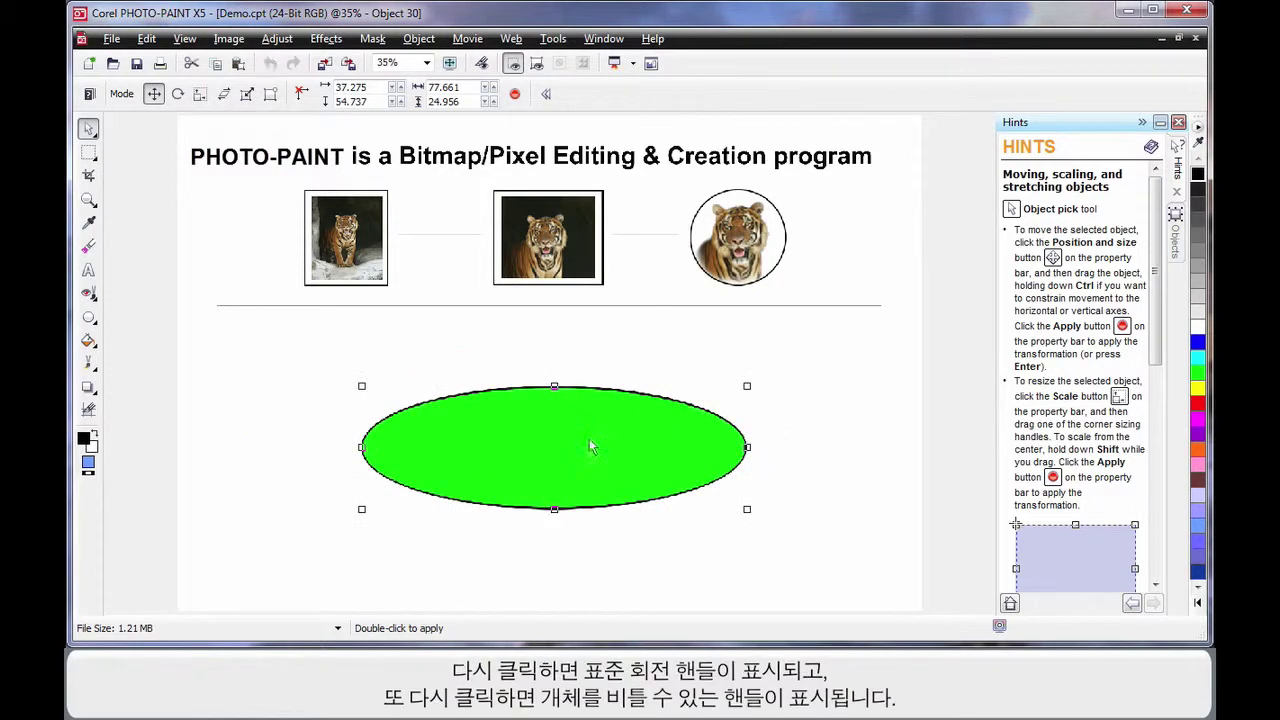
# Apply a free distortion to the ellipse from its lower-right corner
pyautogui.click(589, 438)
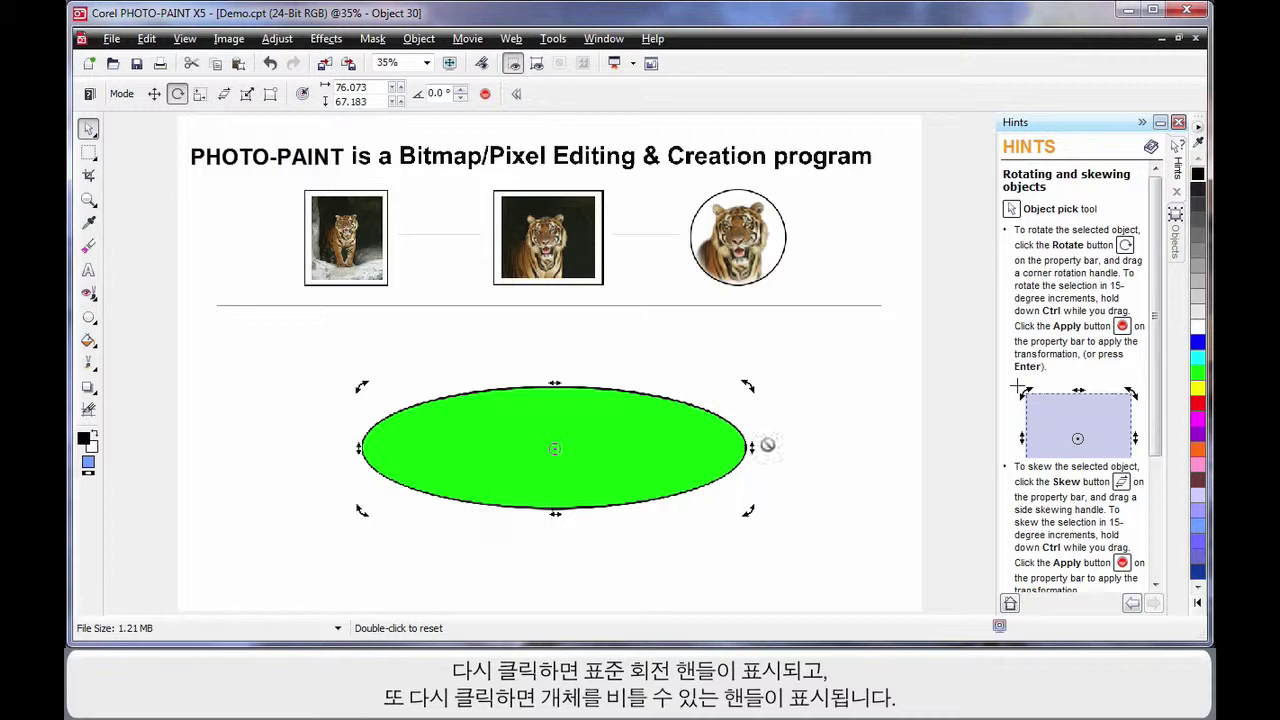
pyautogui.click(632, 448)
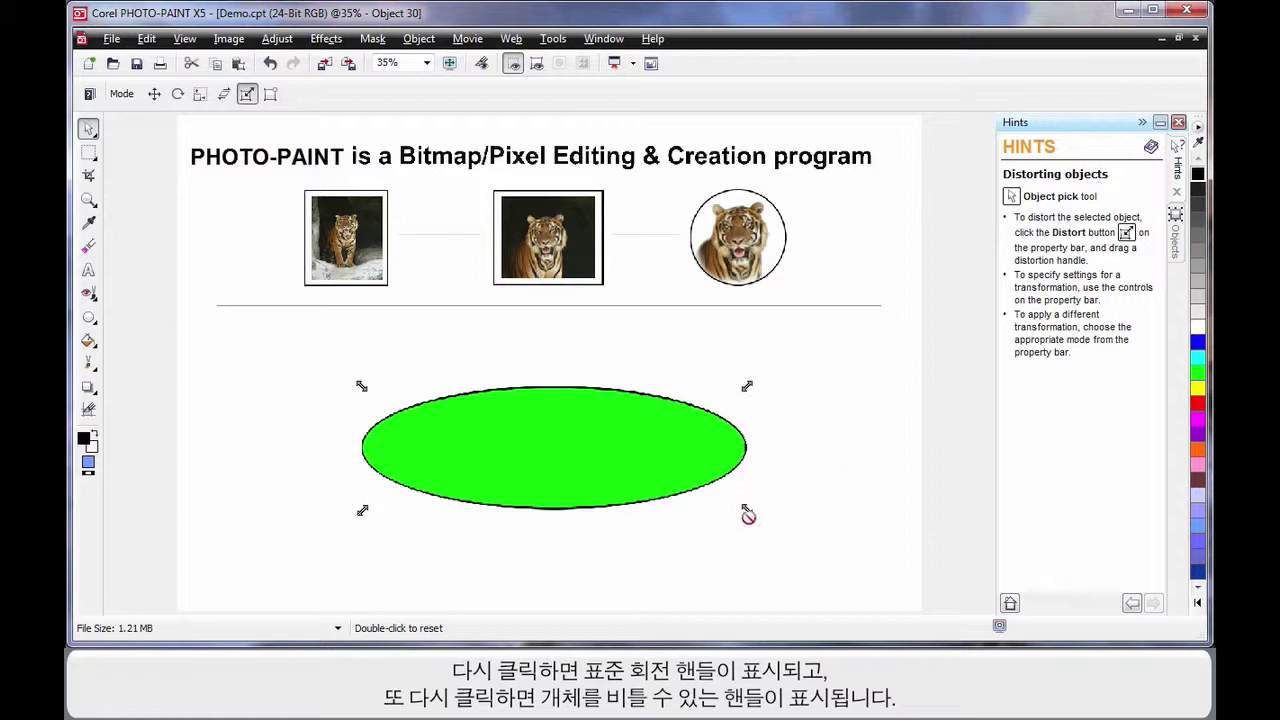
pyautogui.moveTo(746, 510)
pyautogui.mouseDown()
pyautogui.moveTo(576, 461)
pyautogui.moveTo(583, 486)
pyautogui.moveTo(746, 531)
pyautogui.moveTo(811, 451)
pyautogui.moveTo(841, 372)
pyautogui.moveTo(669, 489)
pyautogui.moveTo(563, 446)
pyautogui.moveTo(600, 494)
pyautogui.moveTo(762, 522)
pyautogui.moveTo(766, 494)
pyautogui.moveTo(757, 506)
pyautogui.mouseUp()
pyautogui.doubleClick(617, 448)
# Apply a perspective transformation making the ellipse taller and tapered toward its top, then deselect
pyautogui.click(616, 443)
pyautogui.moveTo(750, 388); pyautogui.dragTo(592, 402)
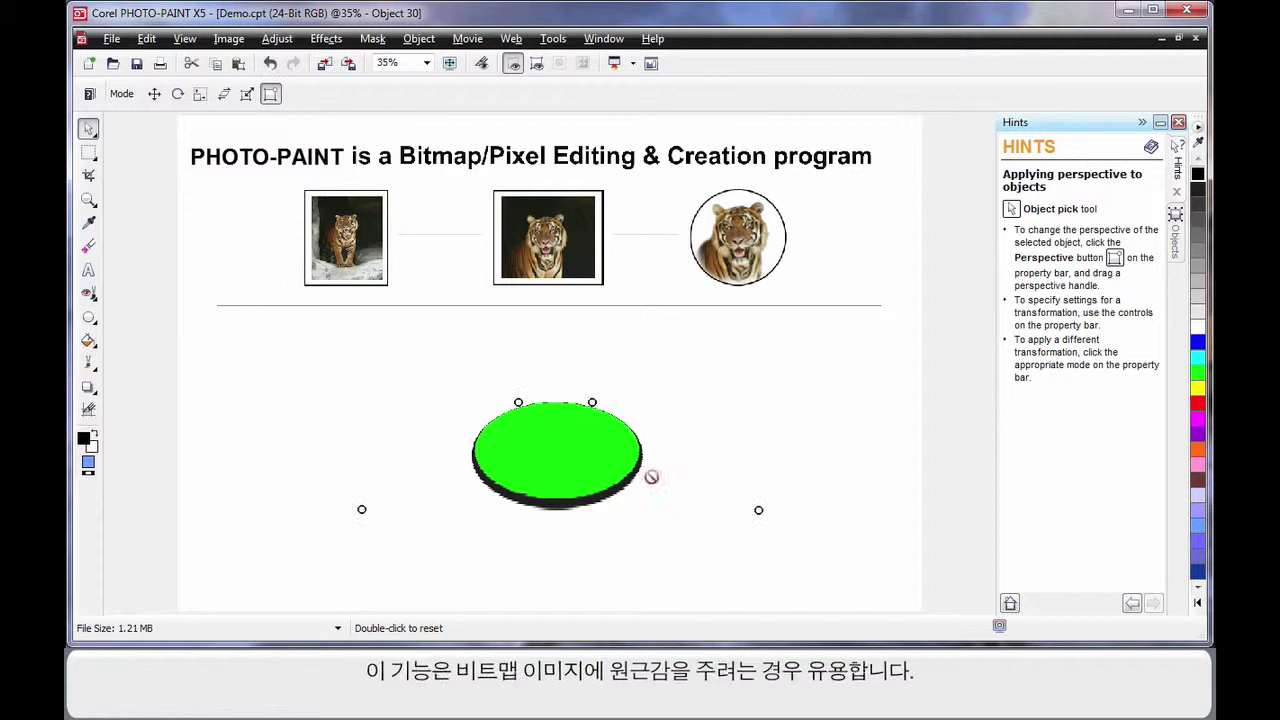
pyautogui.press('Escape')
pyautogui.moveTo(709, 386); pyautogui.dragTo(616, 347)
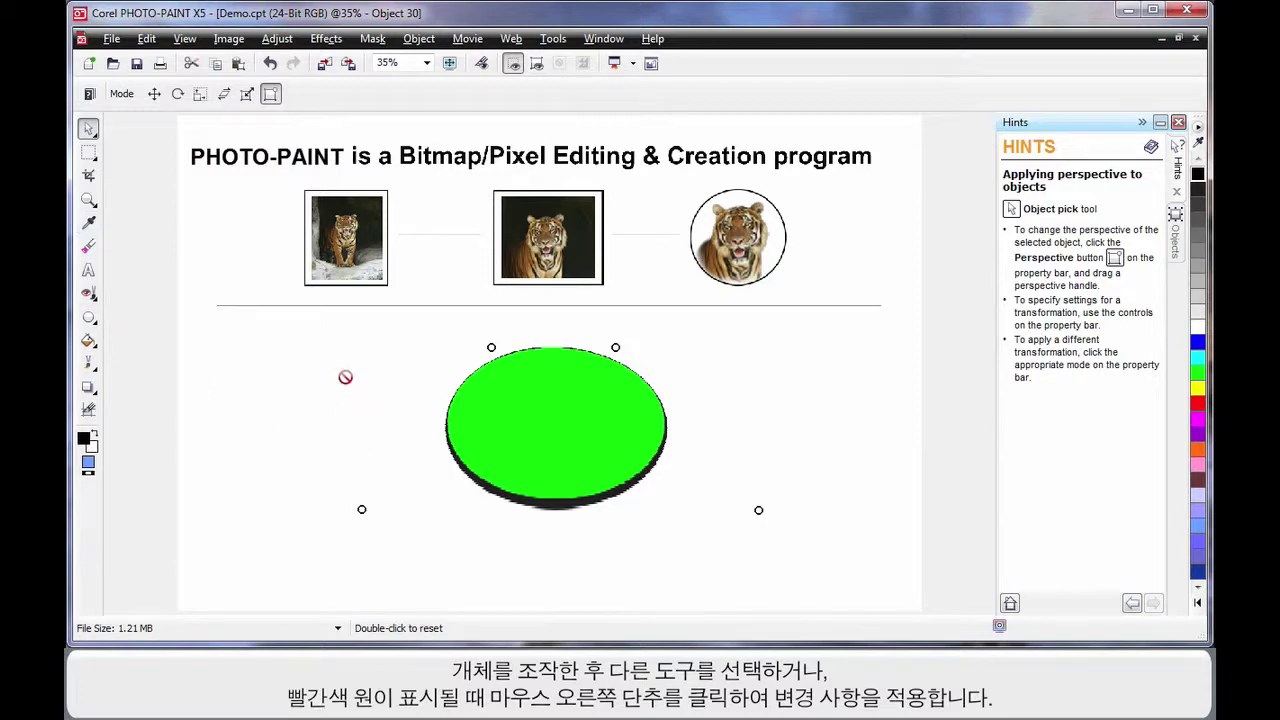
pyautogui.rightClick(553, 411)
pyautogui.click(603, 451)
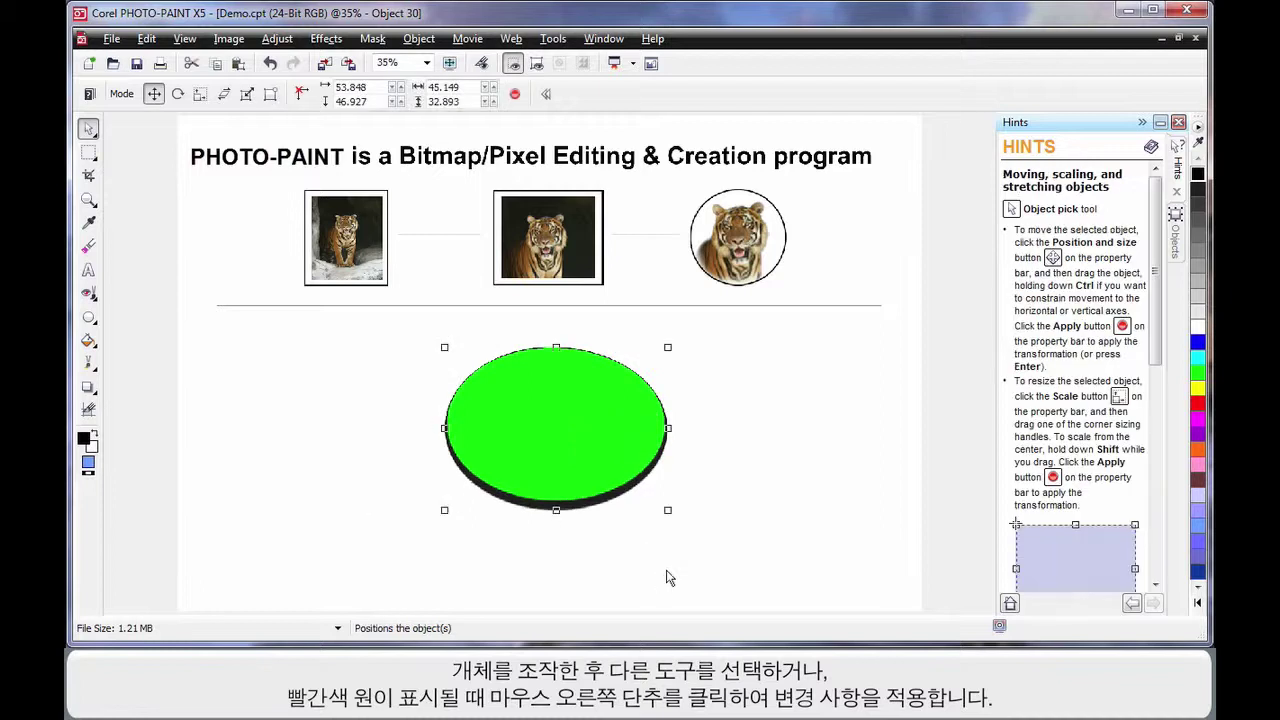
pyautogui.click(719, 571)
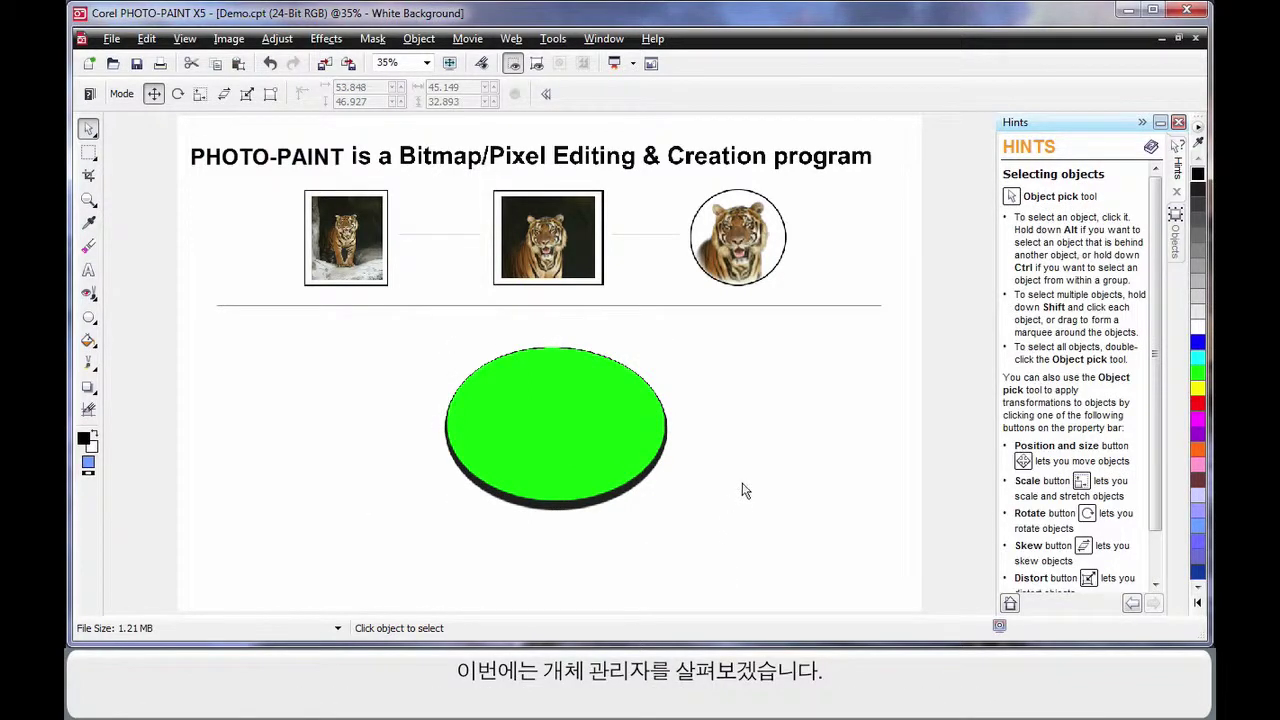
# Show the Objects docker with enlarged thumbnails and widen the panel
pyautogui.click(1178, 236)
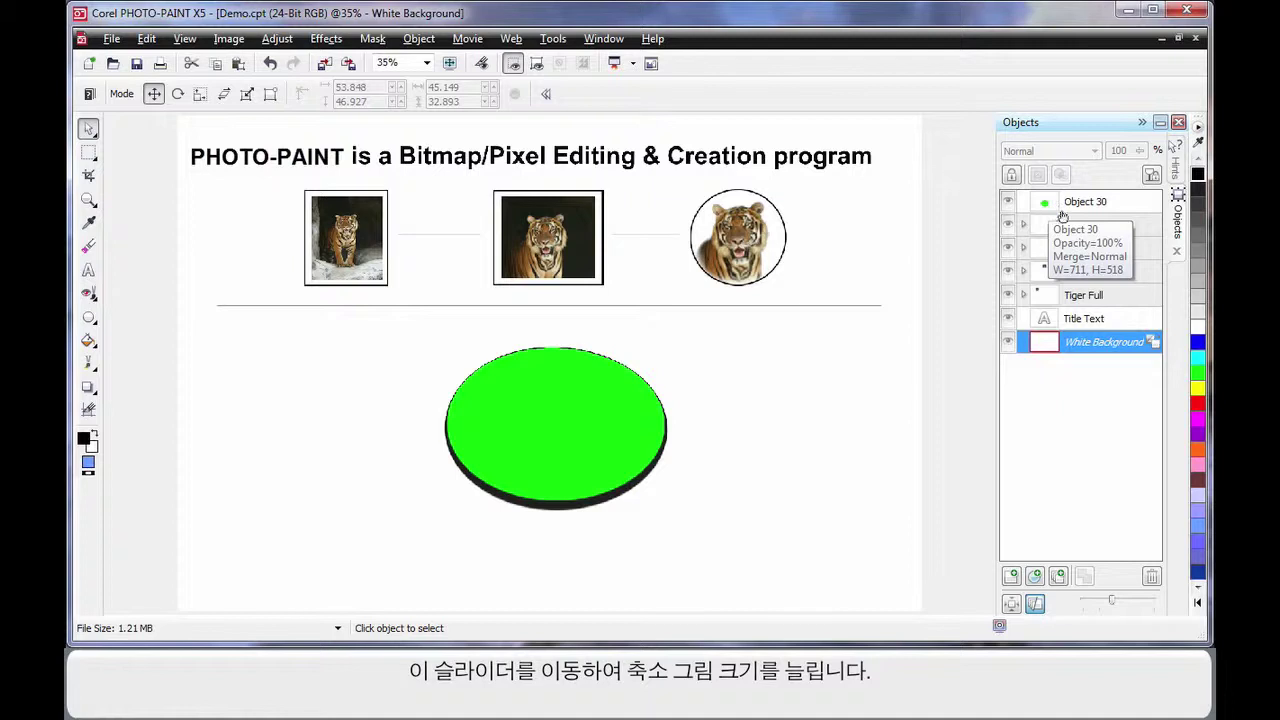
pyautogui.moveTo(1111, 601); pyautogui.dragTo(1130, 604)
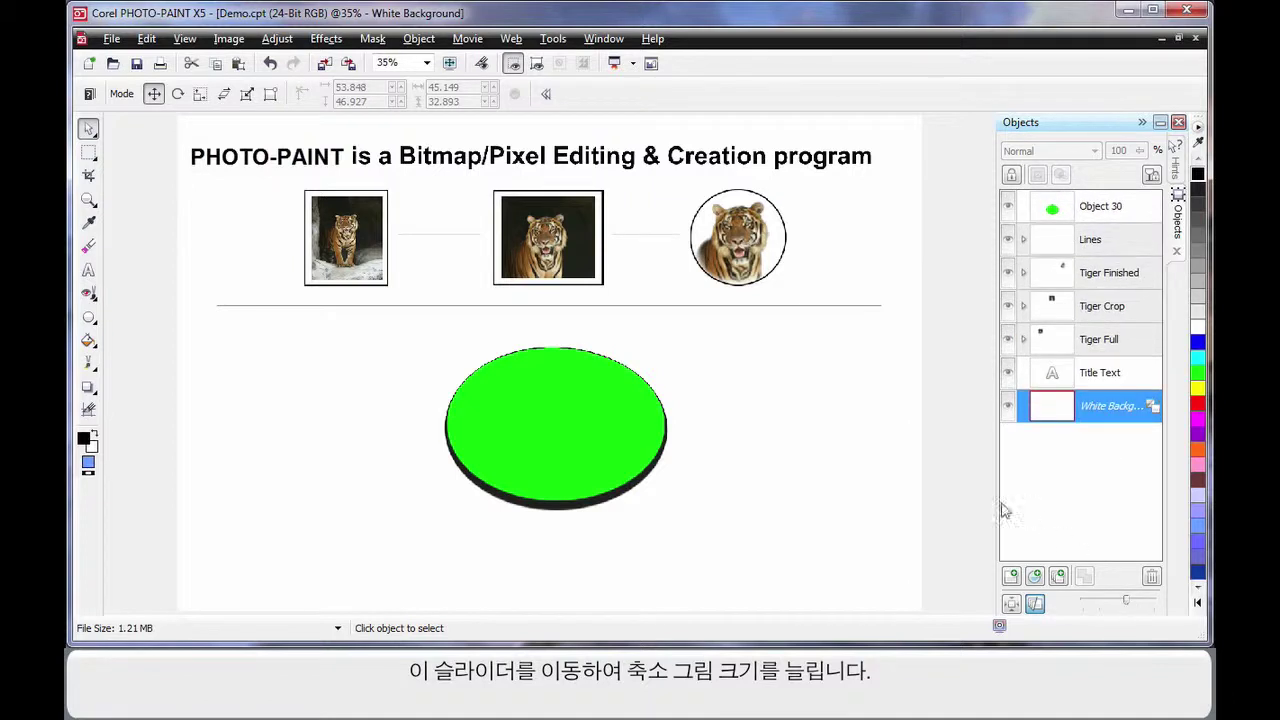
pyautogui.moveTo(996, 503); pyautogui.dragTo(948, 514)
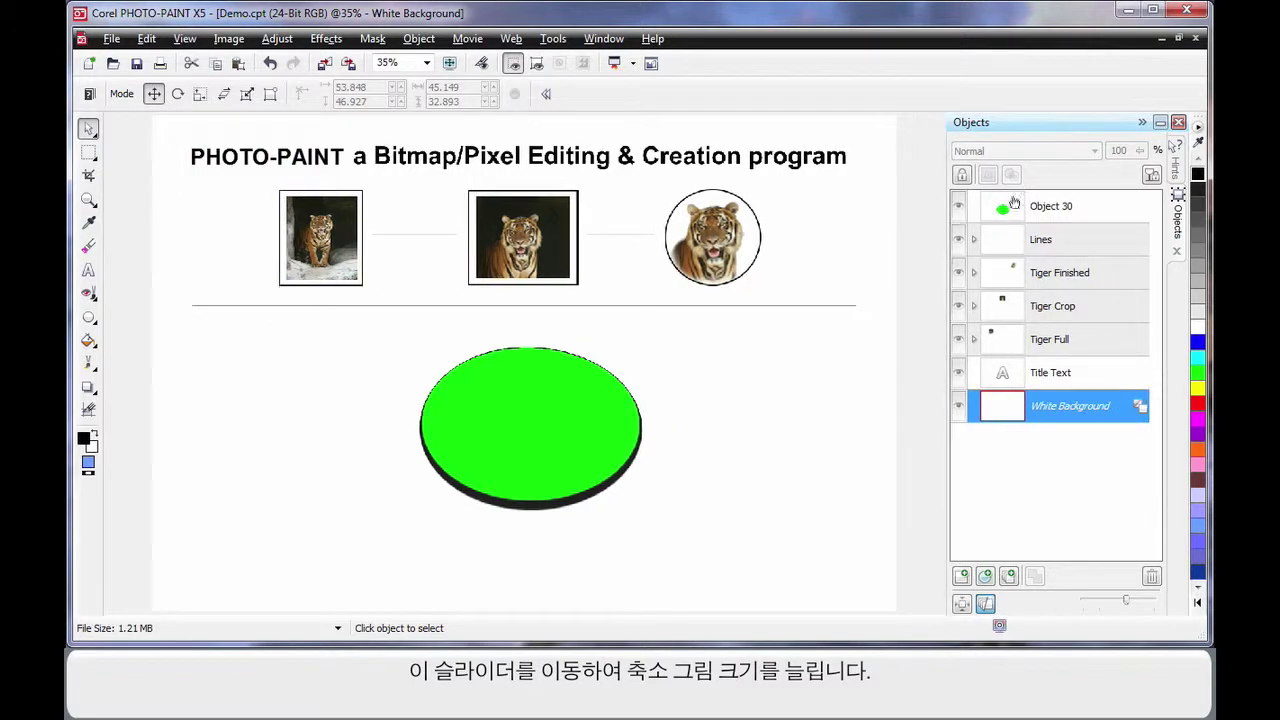
# Enlarge the thumbnails slightly and turn on Thumbnail Extents Mode so each object fills its preview
pyautogui.moveTo(1127, 603); pyautogui.dragTo(1136, 603)
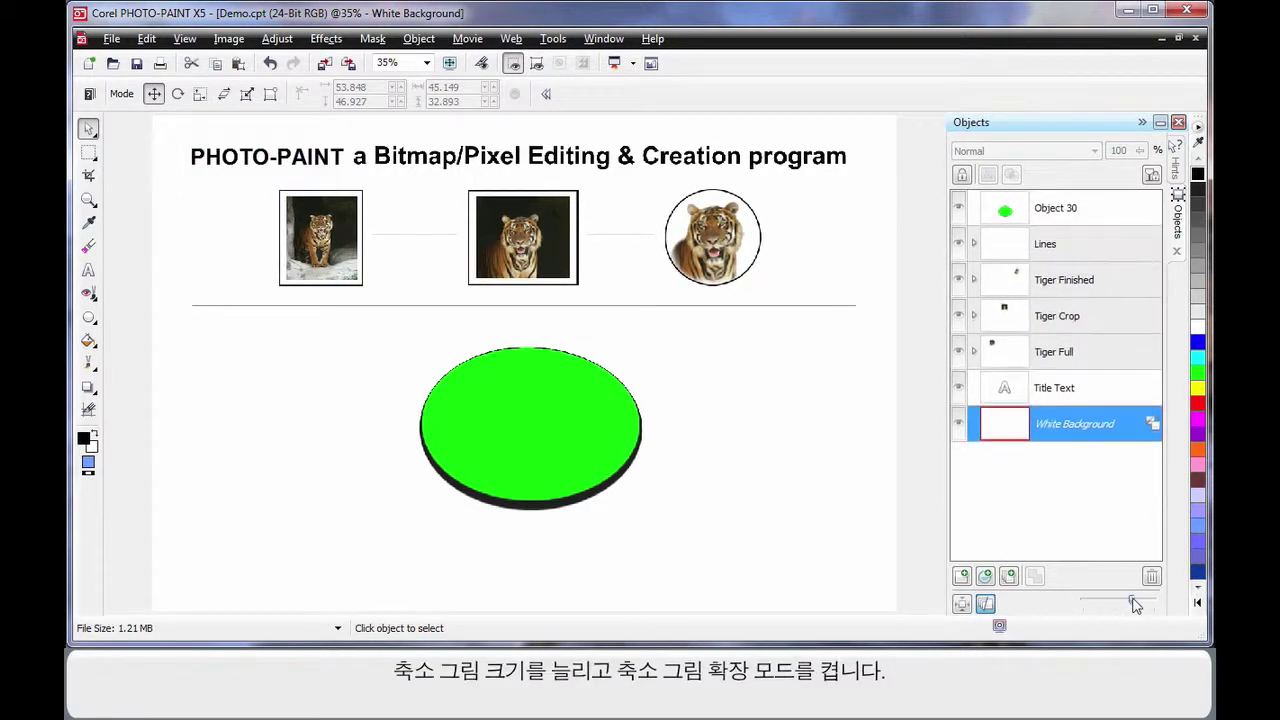
pyautogui.click(962, 606)
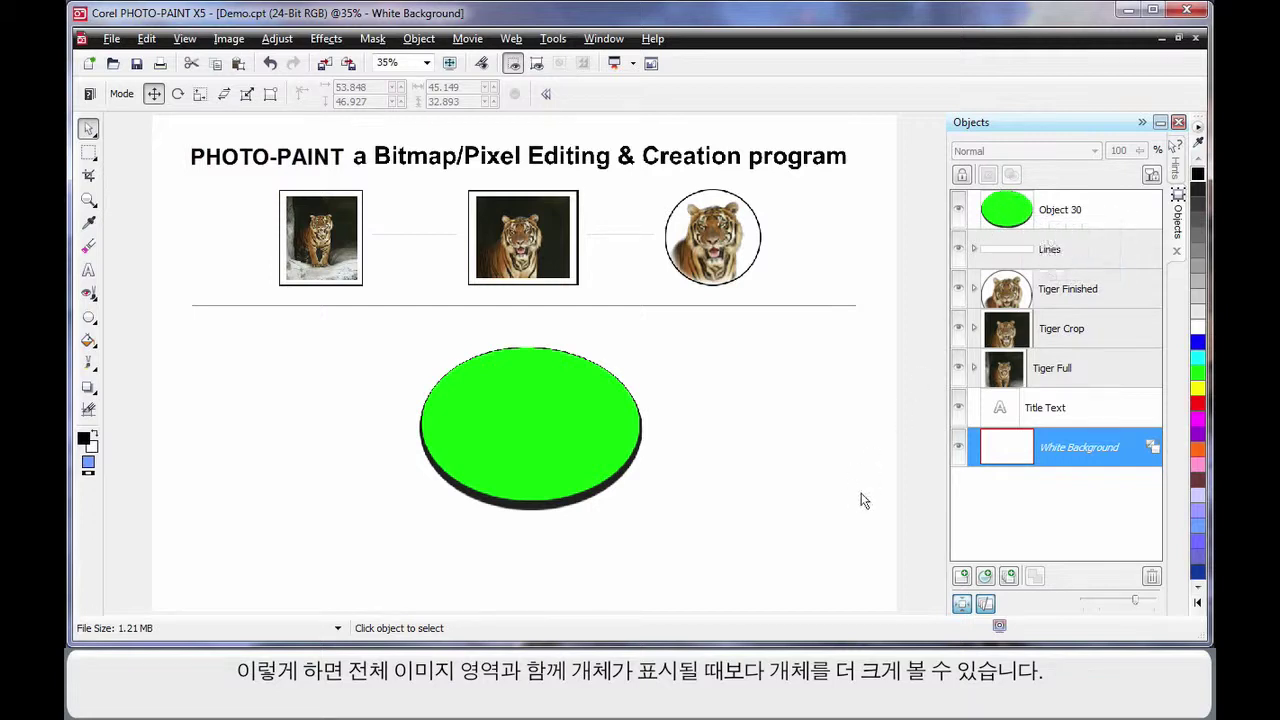
pyautogui.click(962, 606)
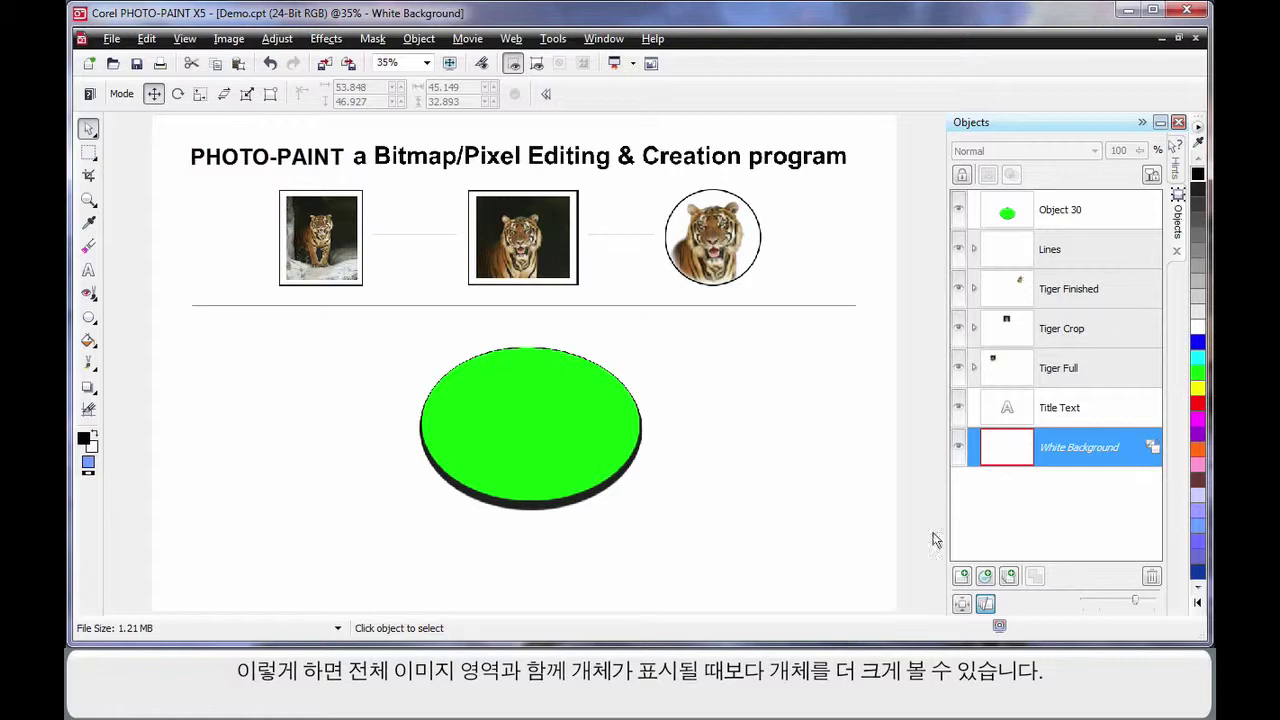
pyautogui.click(962, 605)
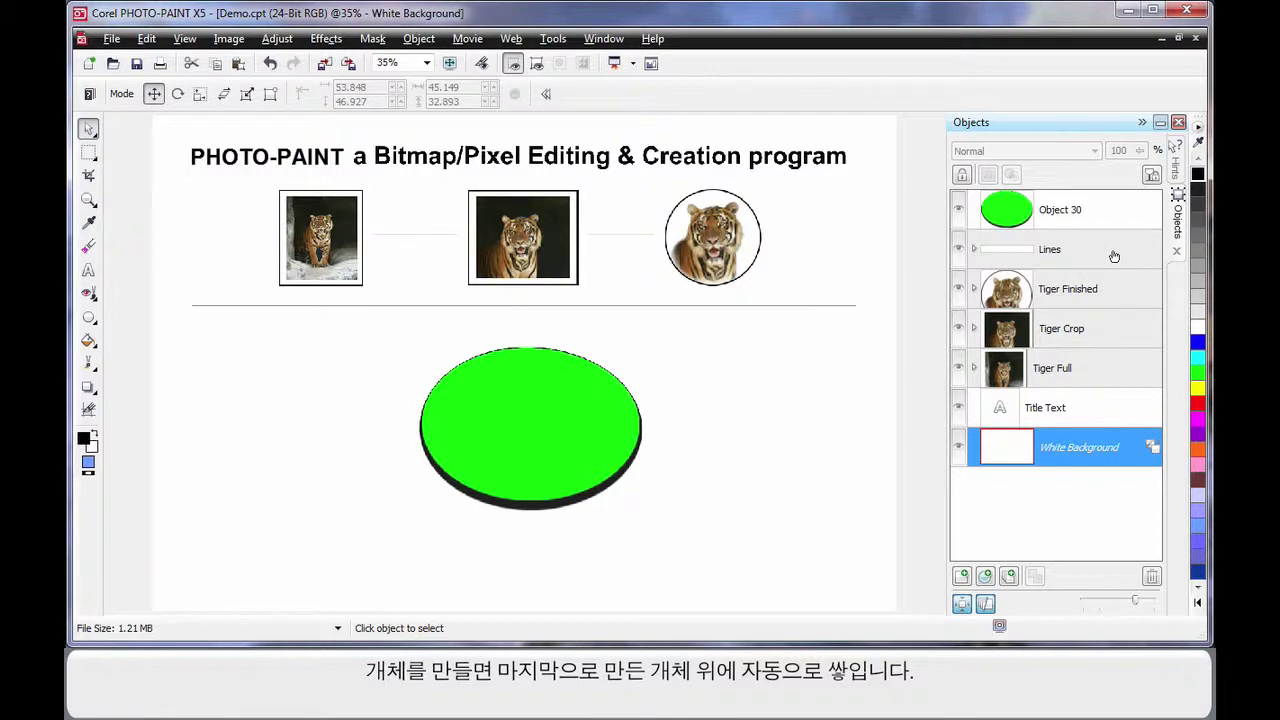
pyautogui.click(89, 317)
pyautogui.moveTo(234, 340); pyautogui.dragTo(392, 456)
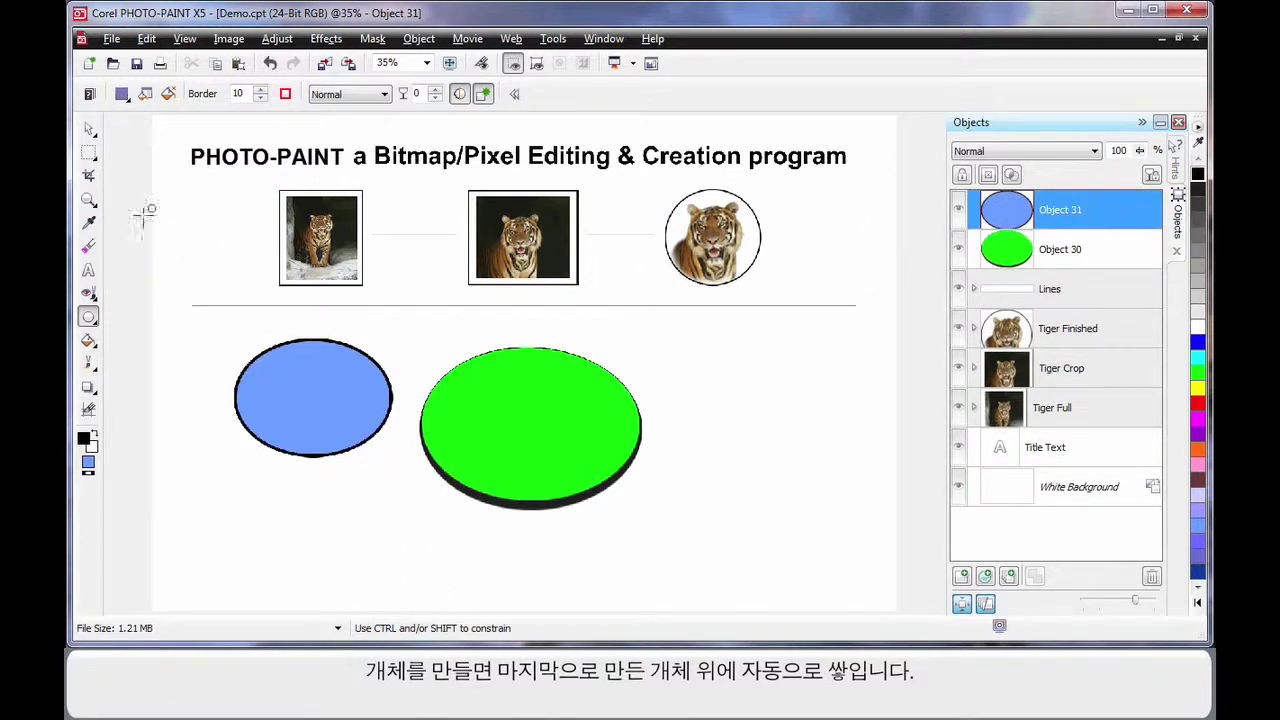
pyautogui.click(88, 129)
pyautogui.press('Delete')
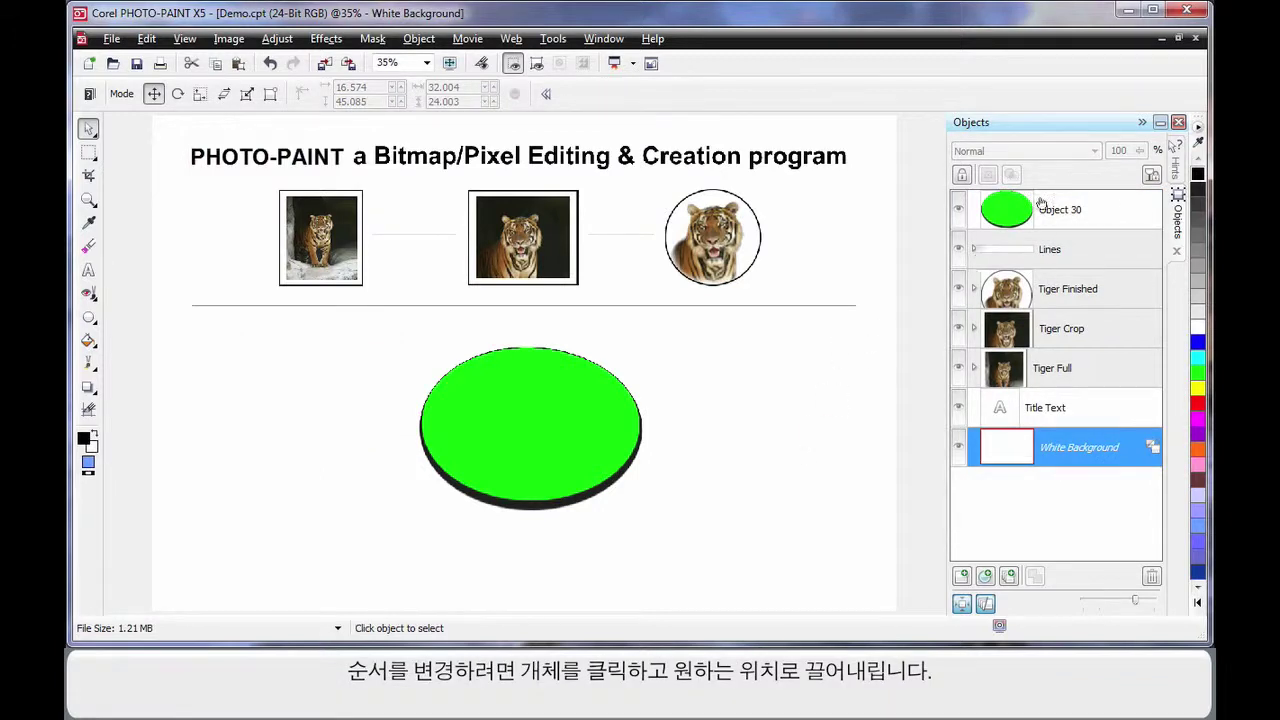
# Move Object 30 to just above White Background and nudge the ellipse slightly lower
pyautogui.moveTo(1045, 212); pyautogui.dragTo(1072, 428)
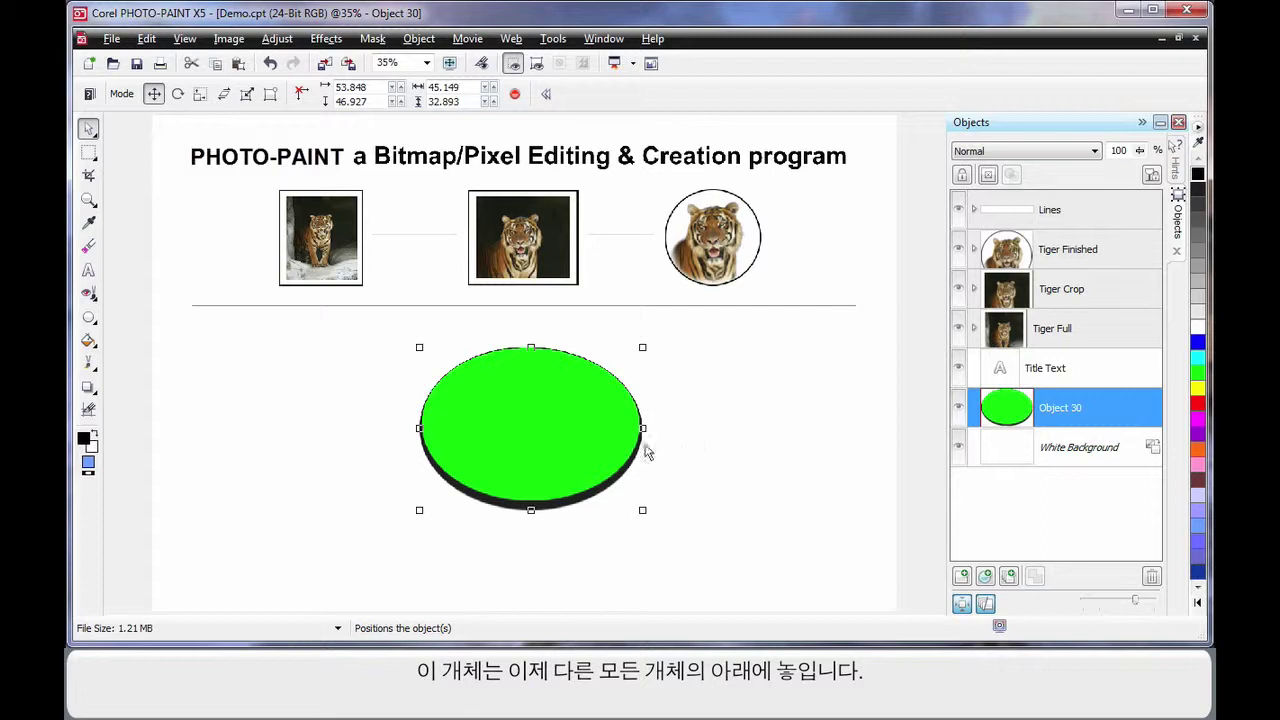
pyautogui.moveTo(571, 449)
pyautogui.mouseDown()
pyautogui.moveTo(586, 311)
pyautogui.moveTo(379, 234)
pyautogui.moveTo(572, 206)
pyautogui.moveTo(736, 271)
pyautogui.moveTo(570, 436)
pyautogui.mouseUp()
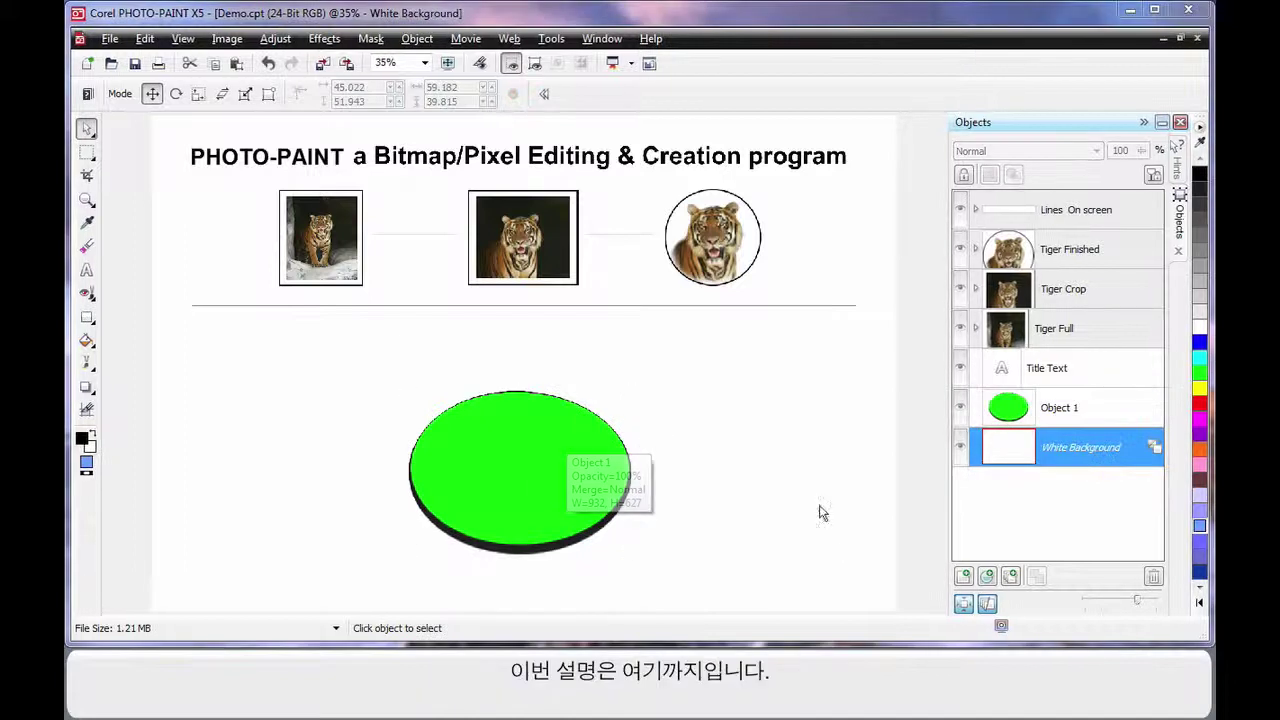